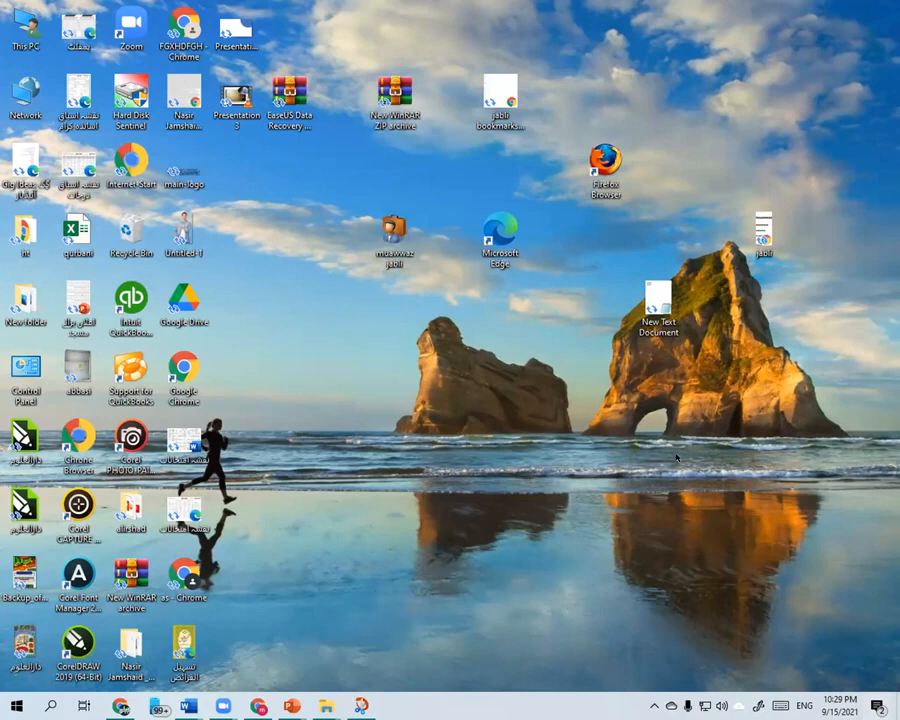
- Play the exported Presentation3 video from the beginning in VLC media player, pause it and close the player
{"action": "mouse_move", "coordinate": [291, 706]}
{"action": "left_click", "coordinate": [395, 660]}
{"action": "left_click", "coordinate": [230, 100]}
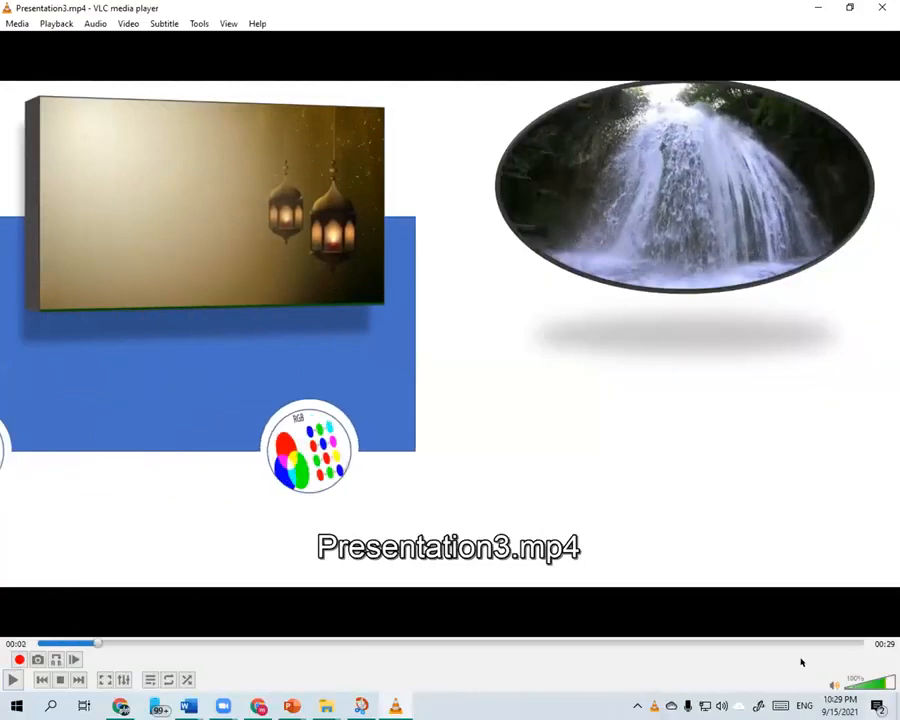
{"action": "left_click", "coordinate": [833, 684]}
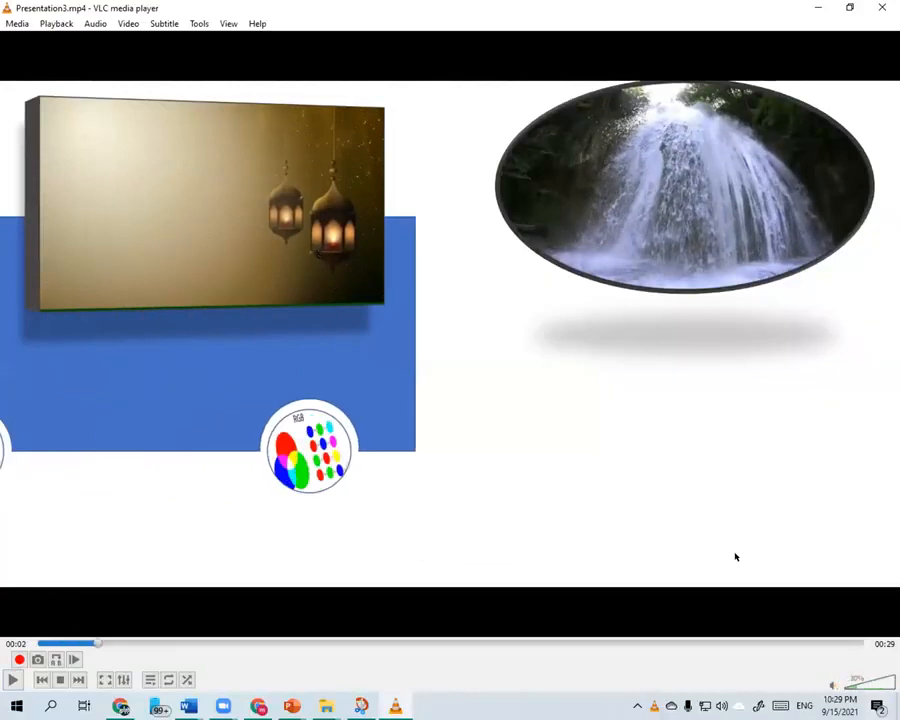
{"action": "left_click", "coordinate": [38, 644]}
{"action": "left_click", "coordinate": [6, 682]}
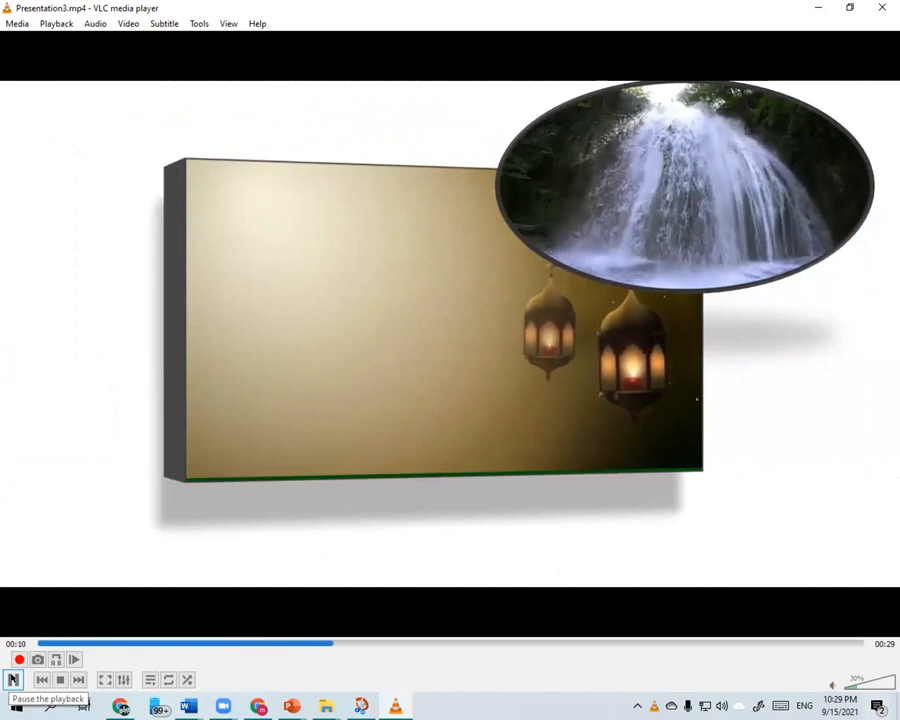
{"action": "left_click", "coordinate": [13, 679]}
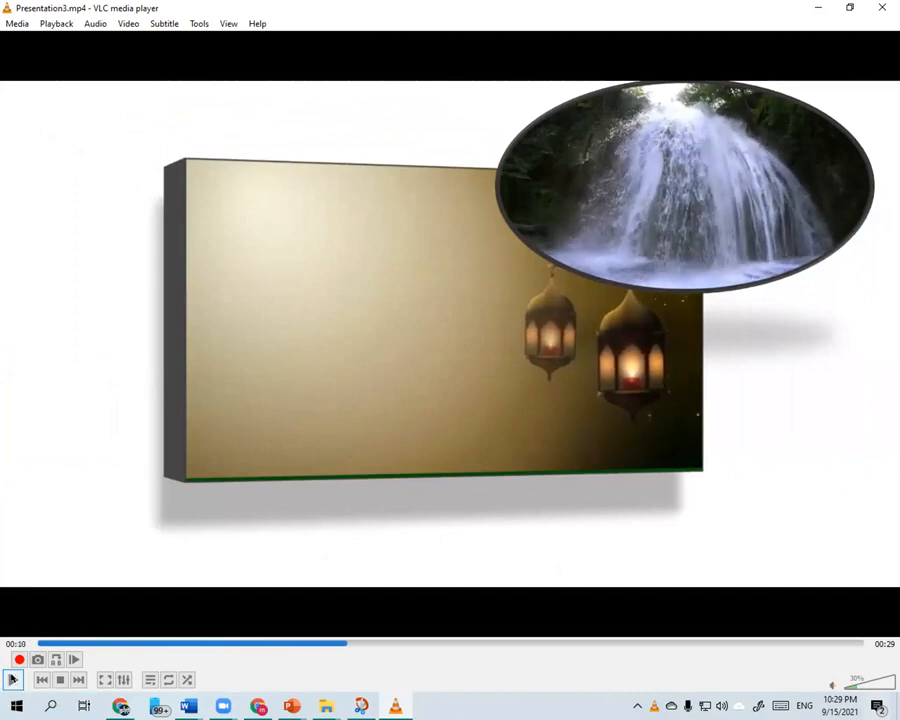
{"action": "left_click", "coordinate": [880, 12]}
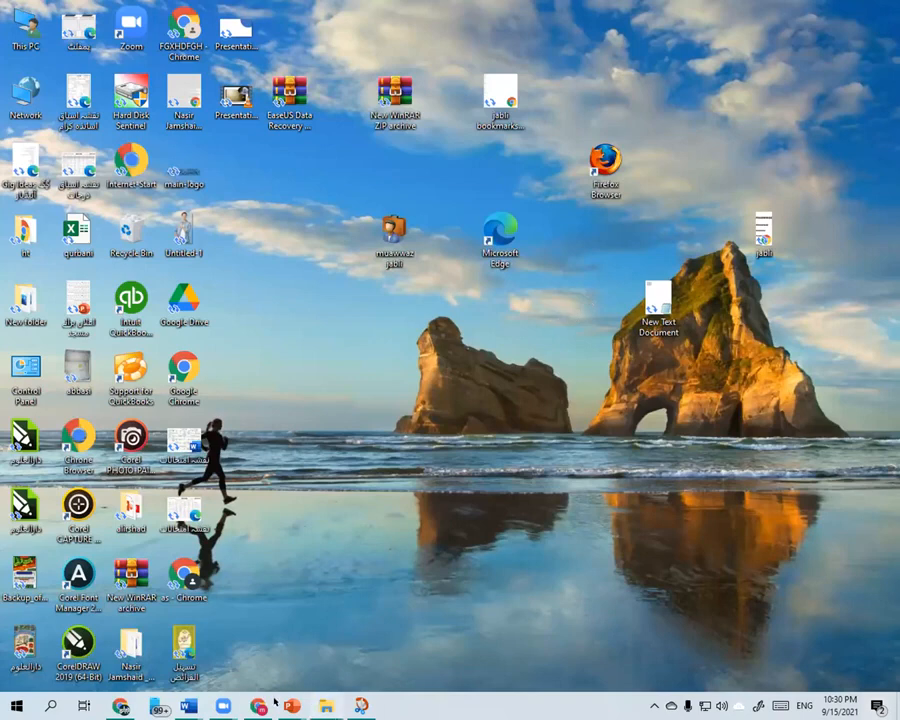
- Switch to the Chalk Drawn Books PowerPoint Templates presentation in PowerPoint and open the program options
{"action": "mouse_move", "coordinate": [292, 706]}
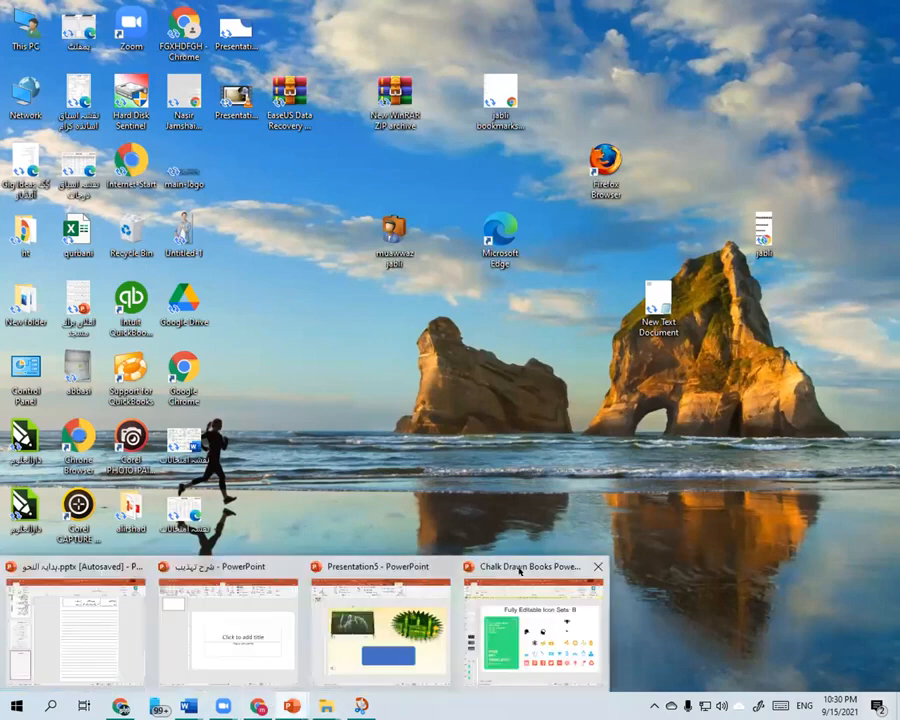
{"action": "left_click", "coordinate": [519, 571]}
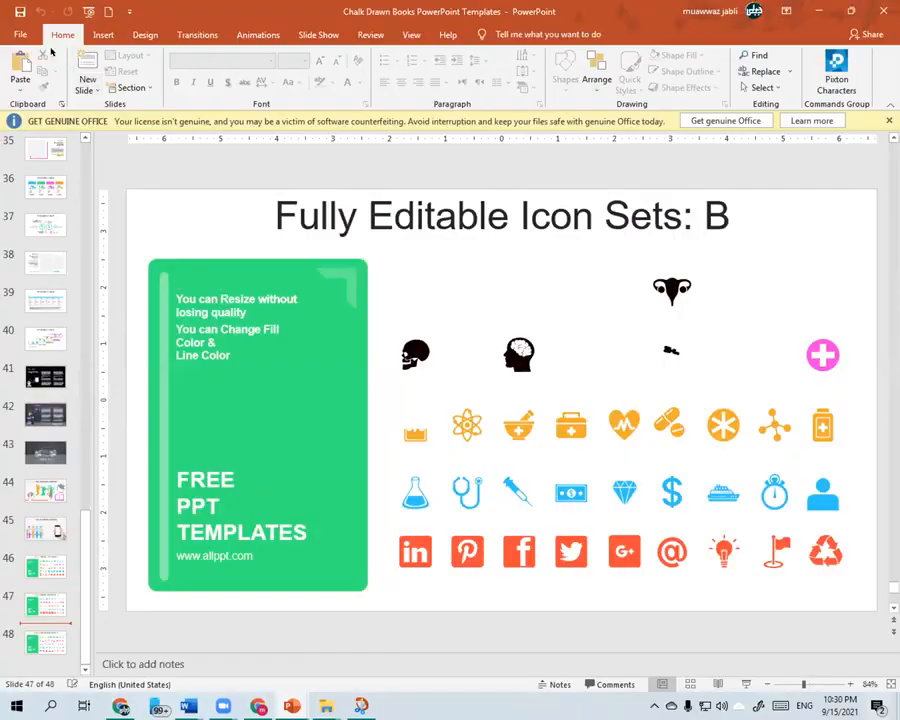
{"action": "left_click", "coordinate": [23, 31]}
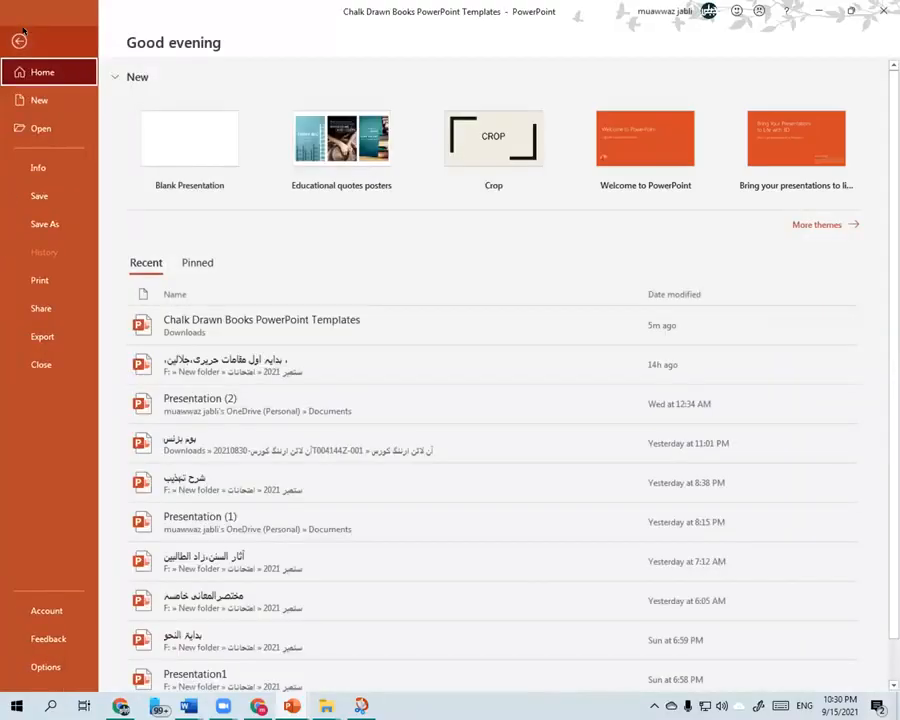
{"action": "left_click", "coordinate": [20, 37]}
{"action": "left_click", "coordinate": [14, 35]}
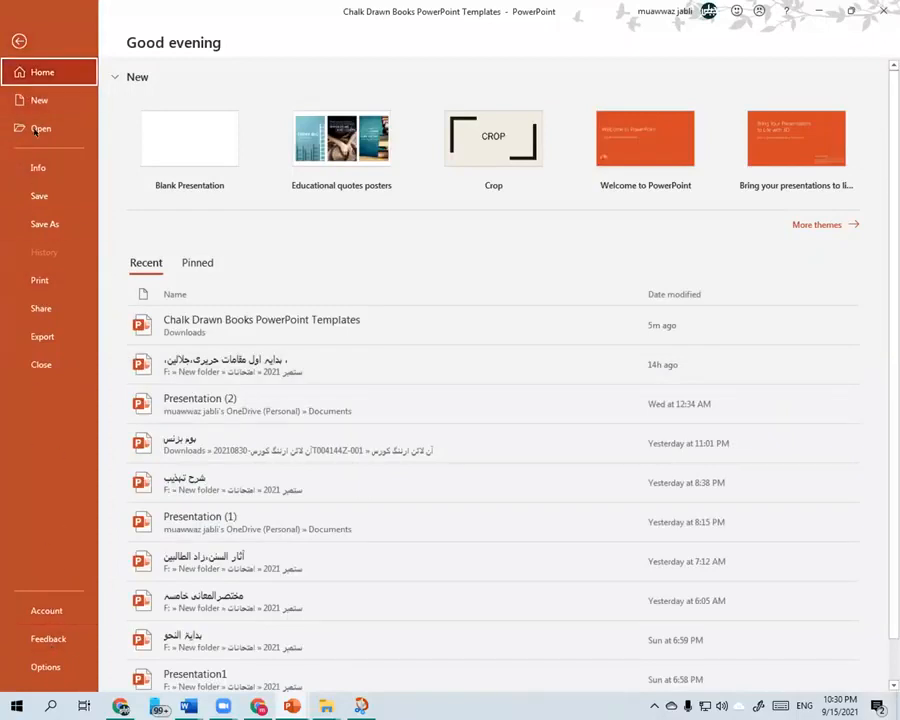
{"action": "left_click", "coordinate": [42, 666]}
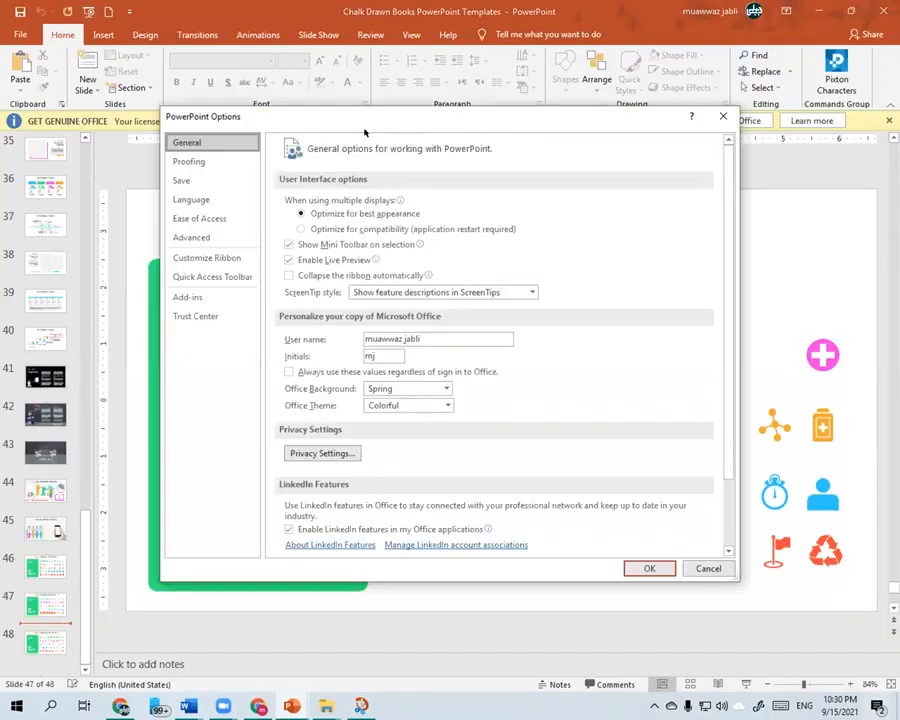
{"action": "scroll", "coordinate": [362, 398], "scroll_direction": "down", "scroll_amount": 3}
{"action": "scroll", "coordinate": [362, 400], "scroll_direction": "up", "scroll_amount": 3}
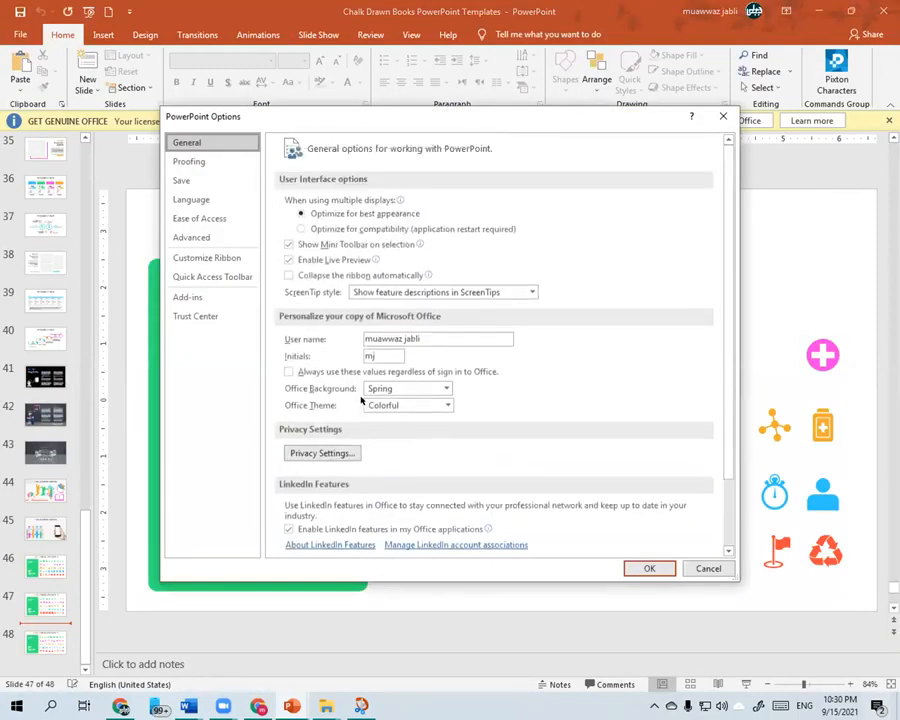
- Add an Urdu AutoCorrect entry in the proofing options that replaces "مع" with the presenter's full name
{"action": "left_click", "coordinate": [207, 164]}
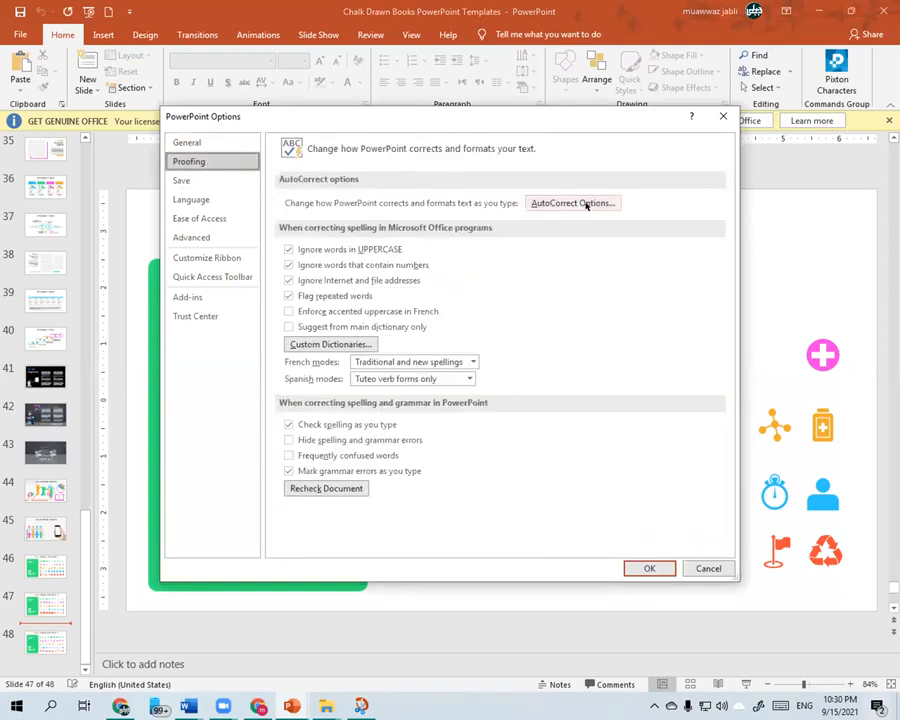
{"action": "left_click", "coordinate": [547, 204]}
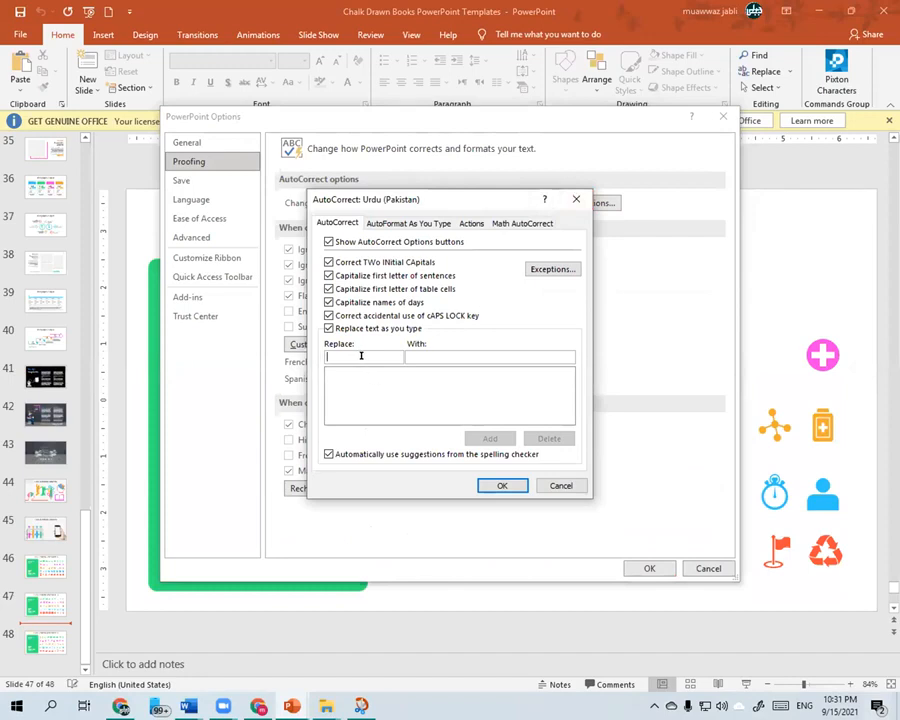
{"action": "key", "text": "alt"}
{"action": "type", "text": "ءع"}
{"action": "left_click", "coordinate": [435, 351]}
{"action": "type", "text": "محم"}
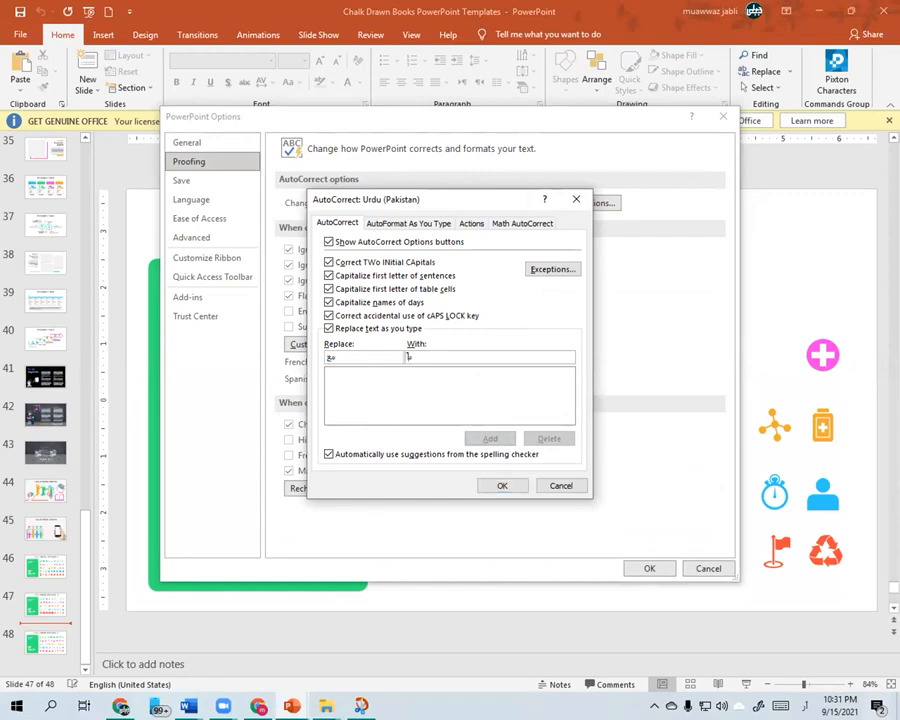
{"action": "type", "text": "ذ"}
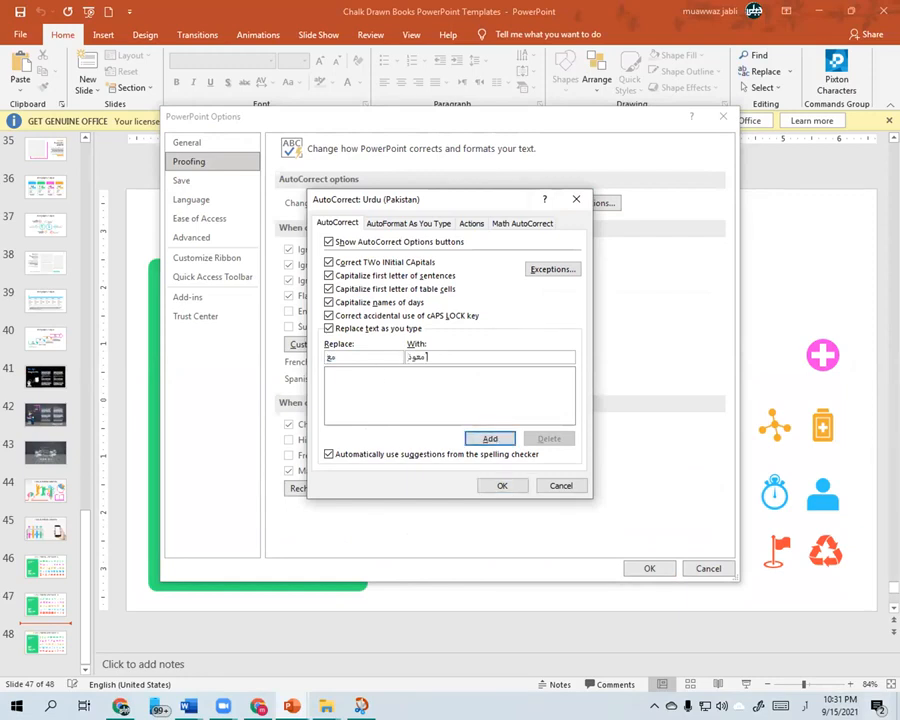
{"action": "type", "text": " جبلی"}
{"action": "left_click", "coordinate": [492, 440]}
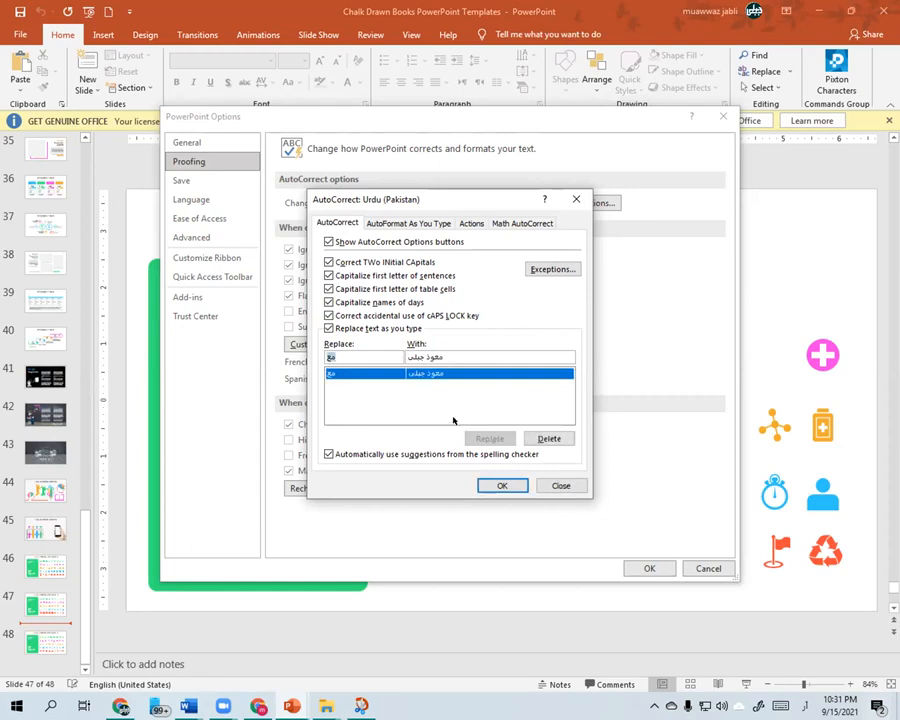
{"action": "left_click", "coordinate": [500, 486]}
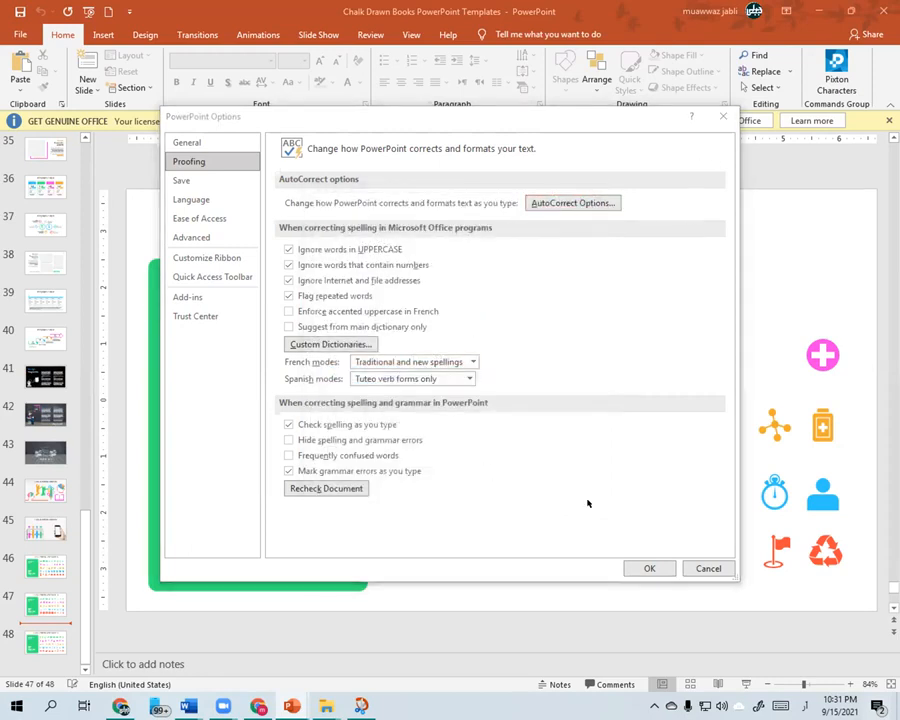
- Insert a text box at the upper right of the Infographic Style slide and enter the presenter's name using the AutoCorrect shortcut
{"action": "scroll", "coordinate": [343, 250], "scroll_direction": "up", "scroll_amount": 4}
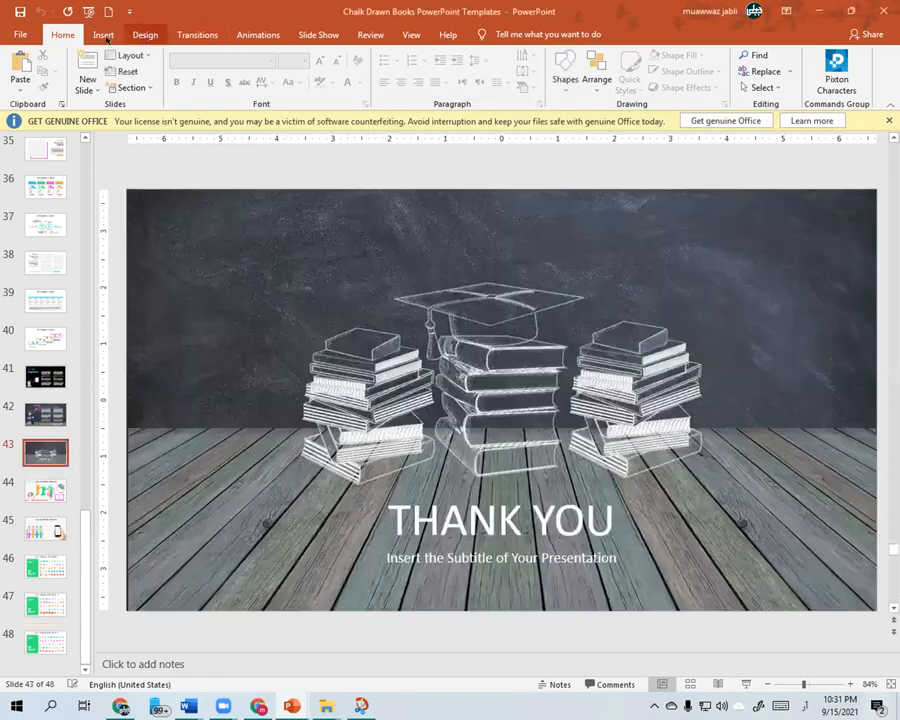
{"action": "left_click", "coordinate": [103, 35]}
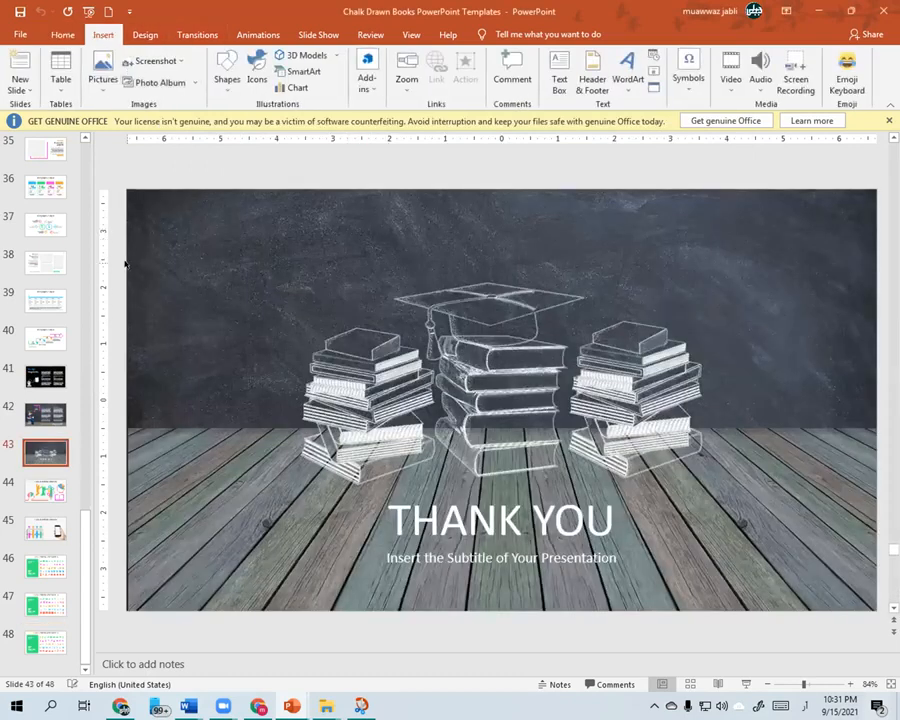
{"action": "left_click", "coordinate": [47, 223]}
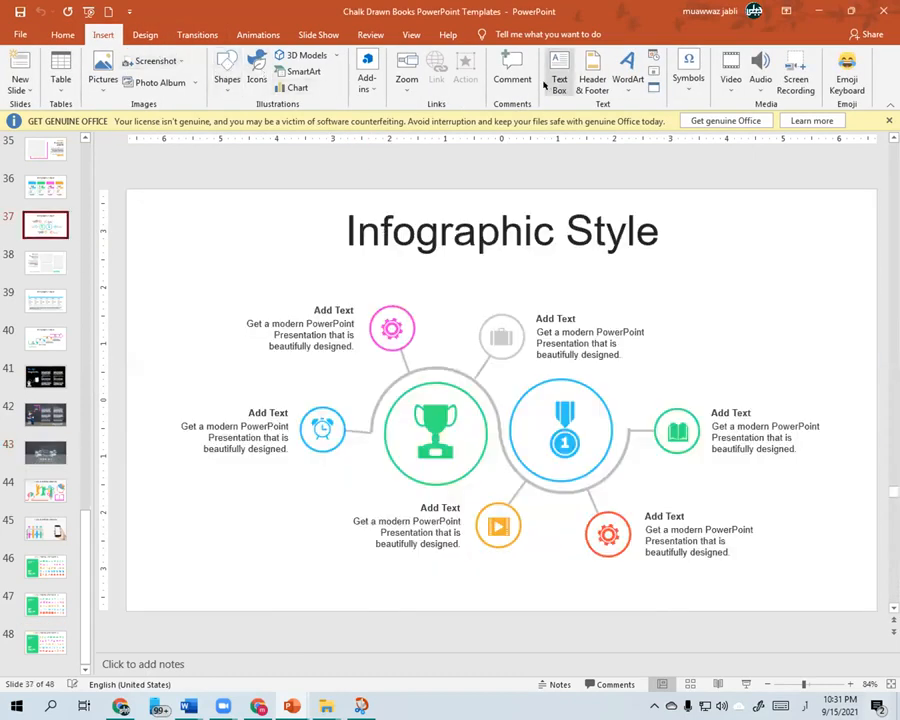
{"action": "left_click", "coordinate": [556, 70]}
{"action": "left_click", "coordinate": [738, 283]}
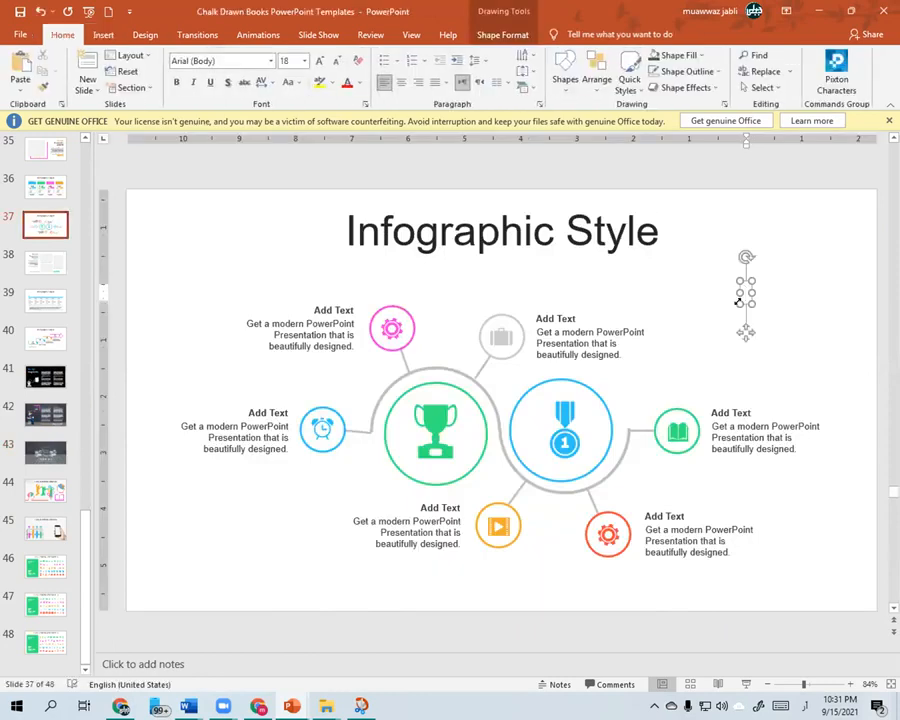
{"action": "type", "text": "معوذ جبلی"}
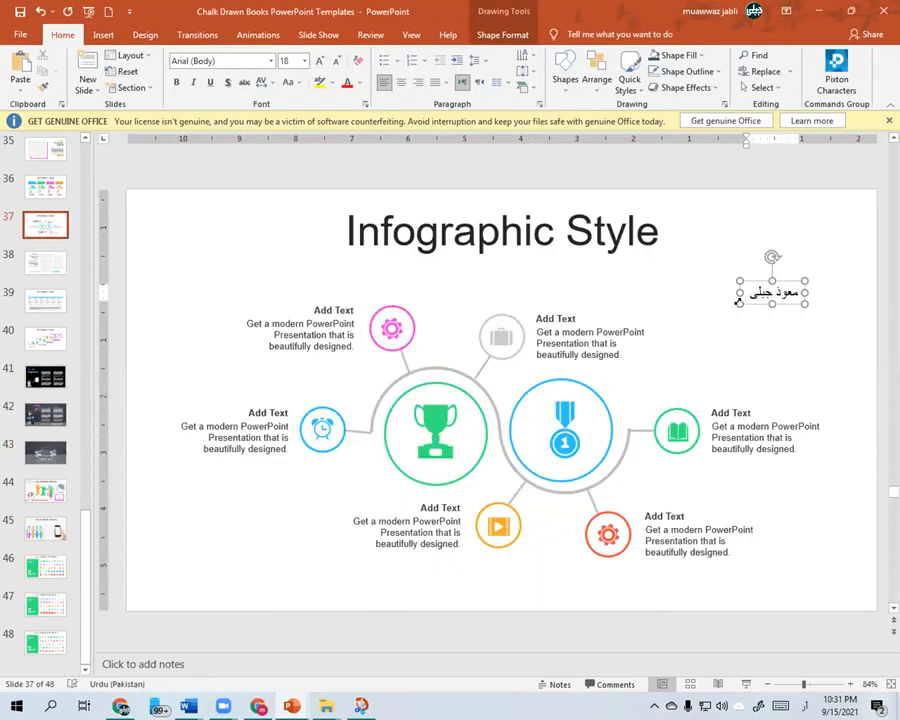
{"action": "left_click", "coordinate": [821, 287]}
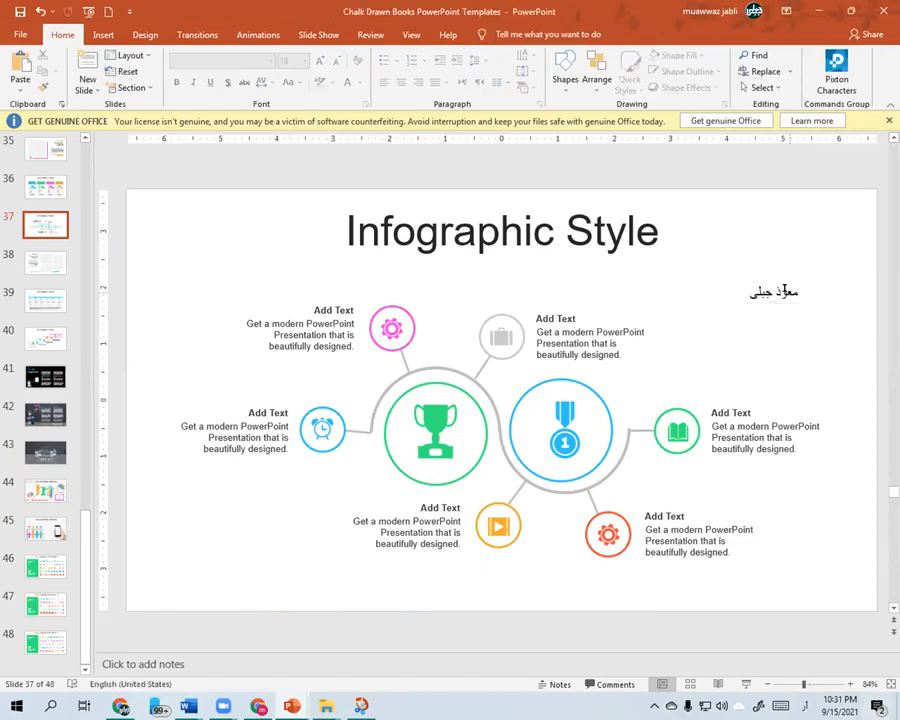
{"action": "left_click", "coordinate": [793, 292]}
- Review the saved AutoCorrect entries in the proofing options and close the list without changes
{"action": "left_click", "coordinate": [18, 32]}
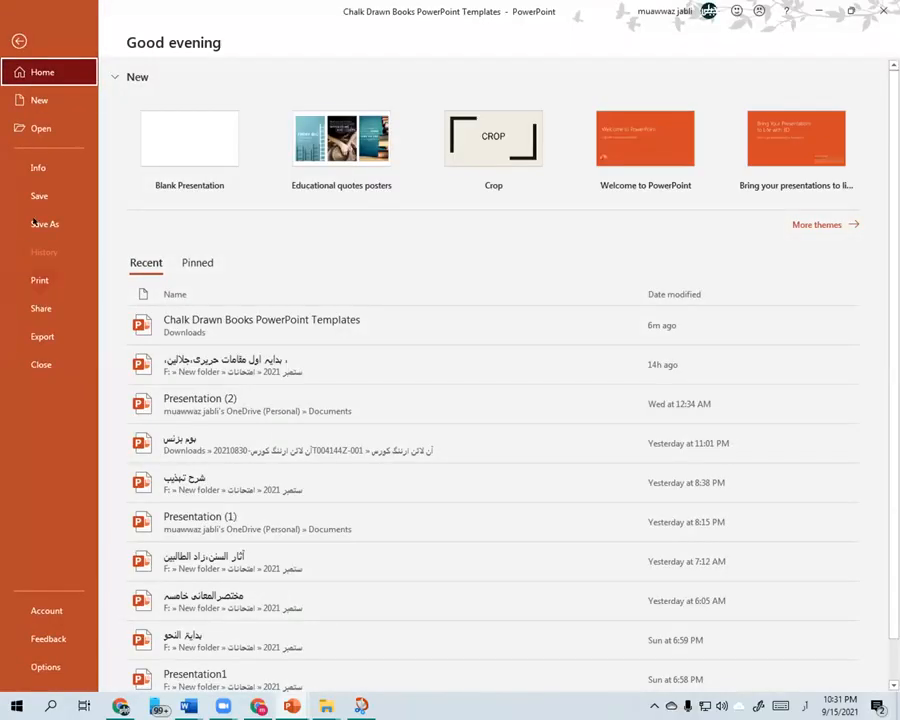
{"action": "left_click", "coordinate": [44, 666]}
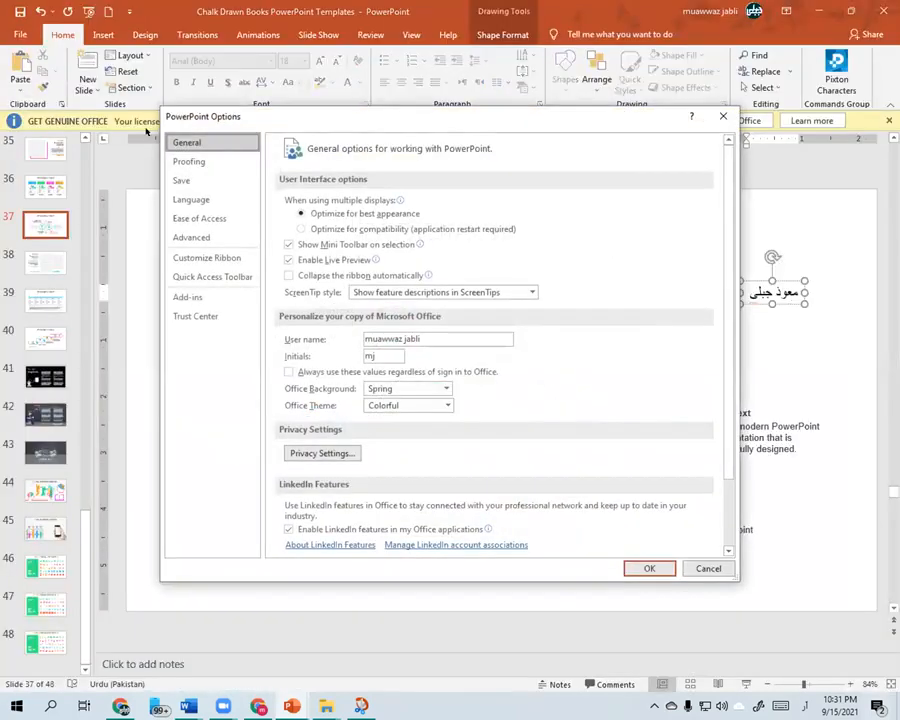
{"action": "left_click", "coordinate": [198, 162]}
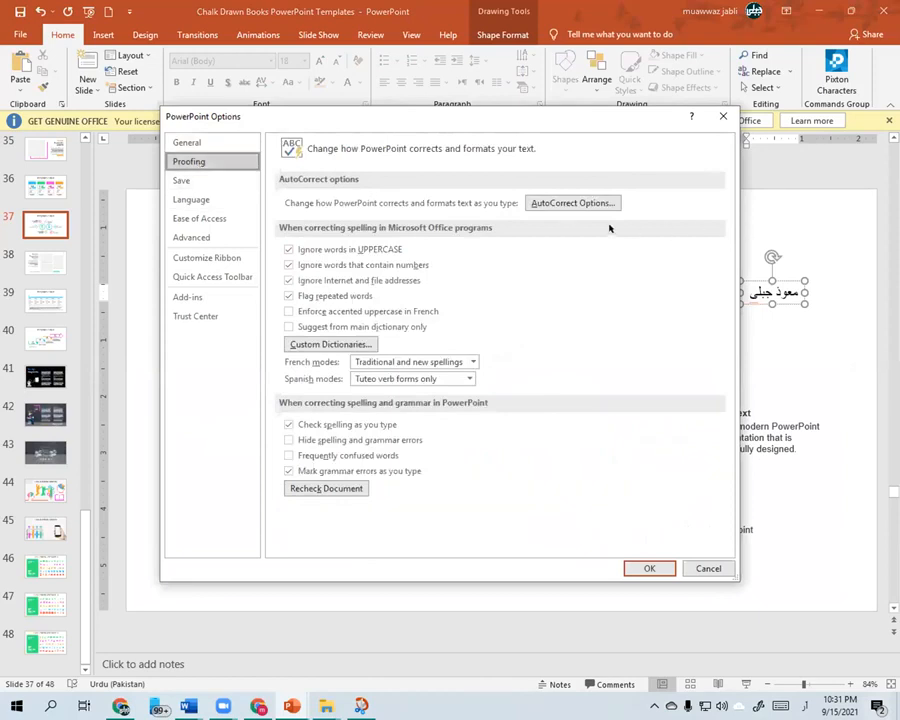
{"action": "left_click", "coordinate": [586, 203]}
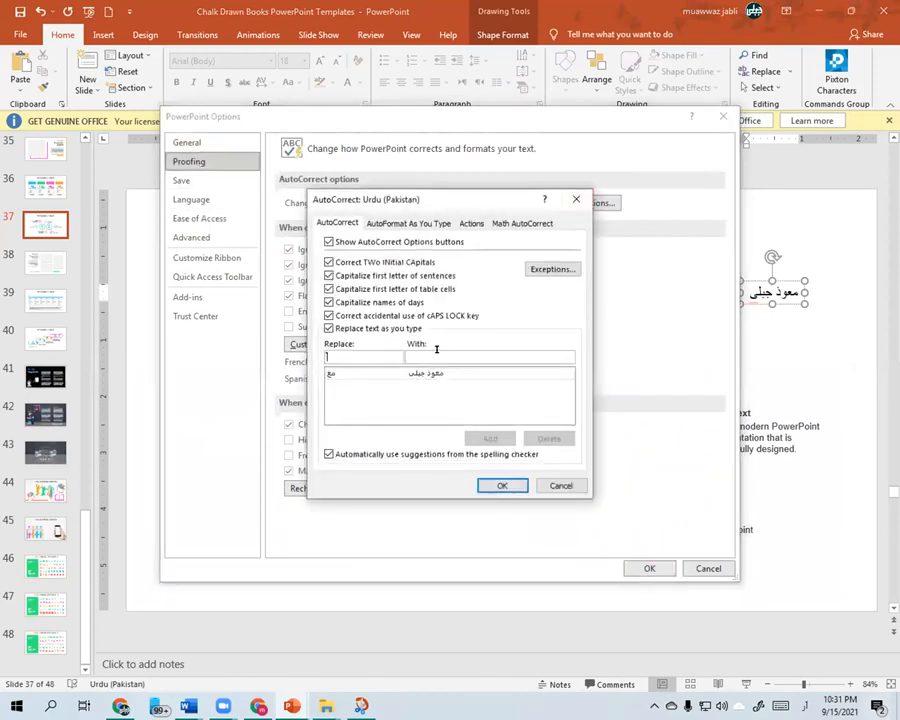
{"action": "left_click", "coordinate": [558, 486]}
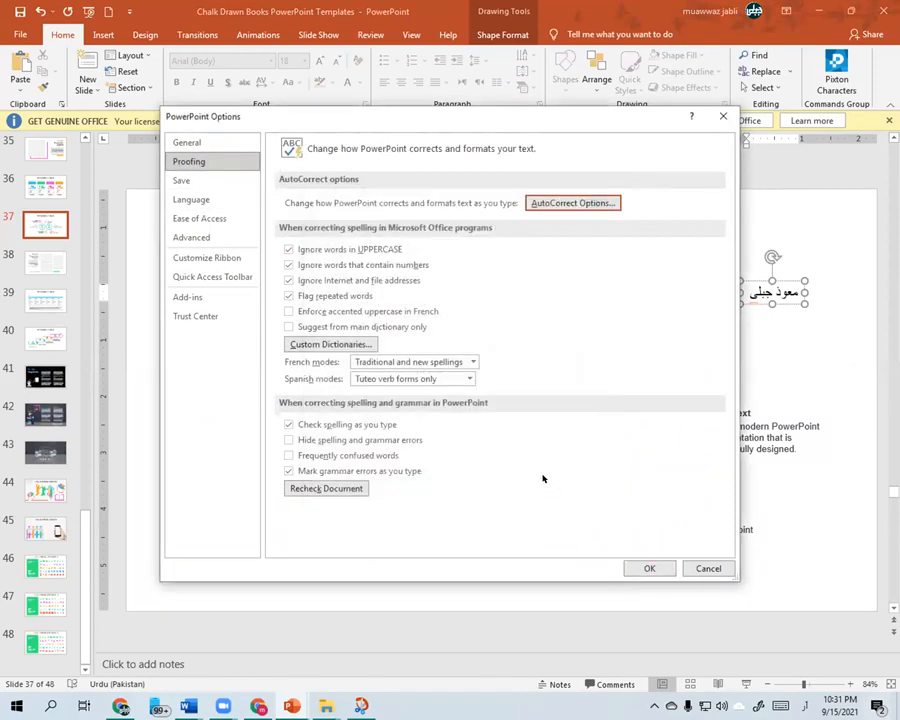
- Set the AutoRecover save interval to 1 minute in the save options
{"action": "left_click", "coordinate": [182, 179]}
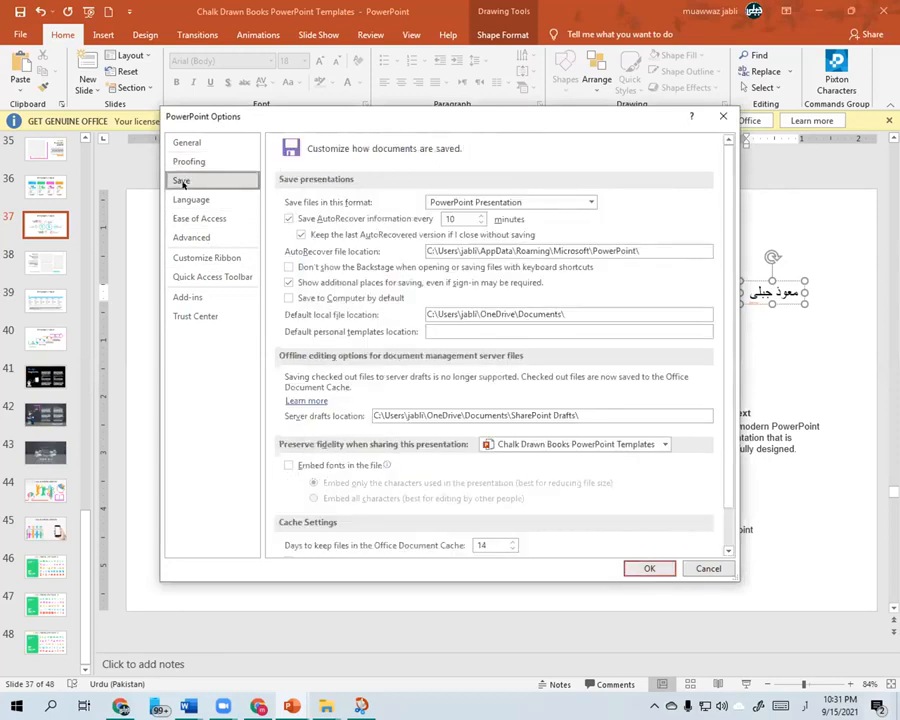
{"action": "double_click", "coordinate": [452, 219]}
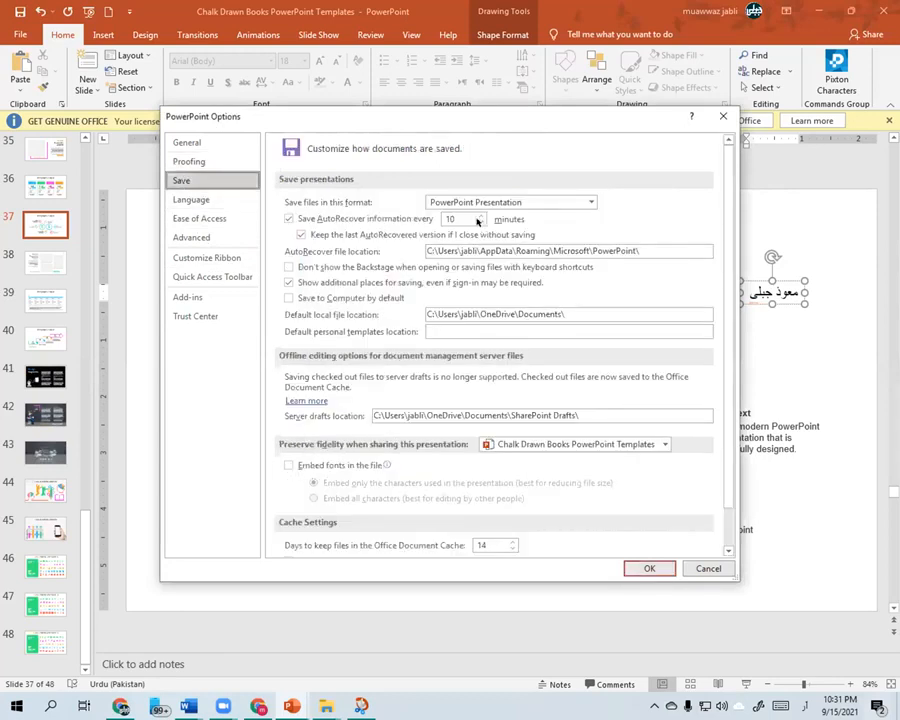
{"action": "left_click", "coordinate": [479, 222]}
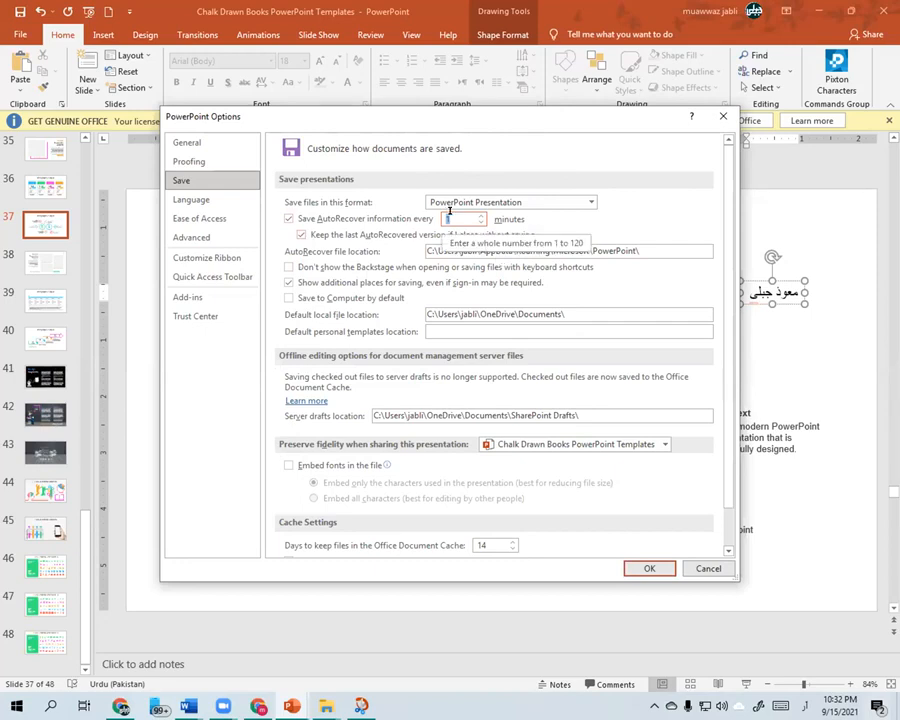
- Choose High fidelity as the presentation's default image resolution in the advanced options
{"action": "left_click", "coordinate": [207, 234]}
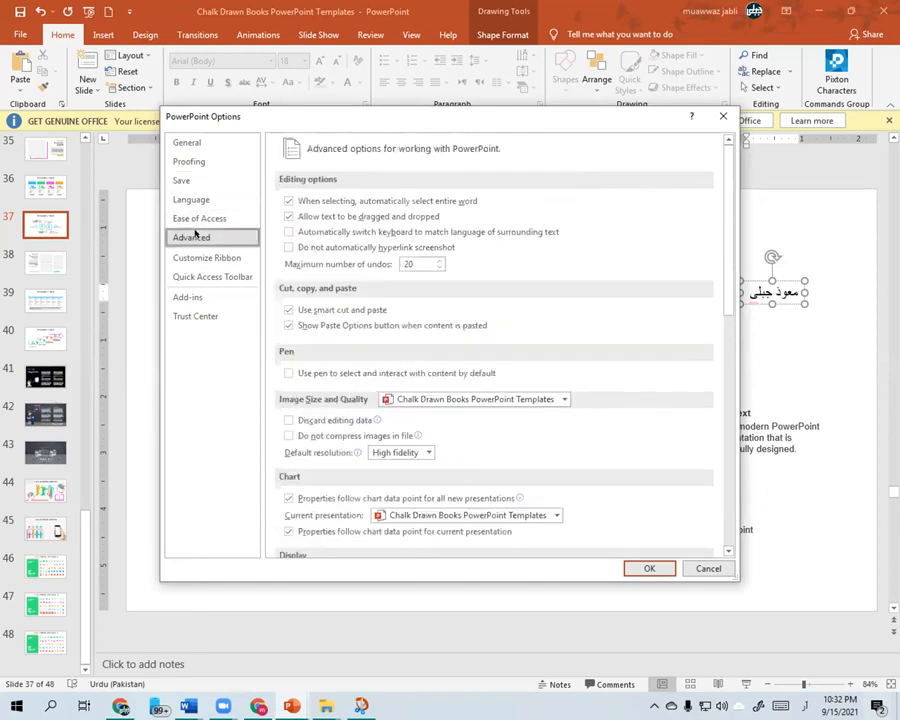
{"action": "scroll", "coordinate": [498, 370], "scroll_direction": "down", "scroll_amount": 1}
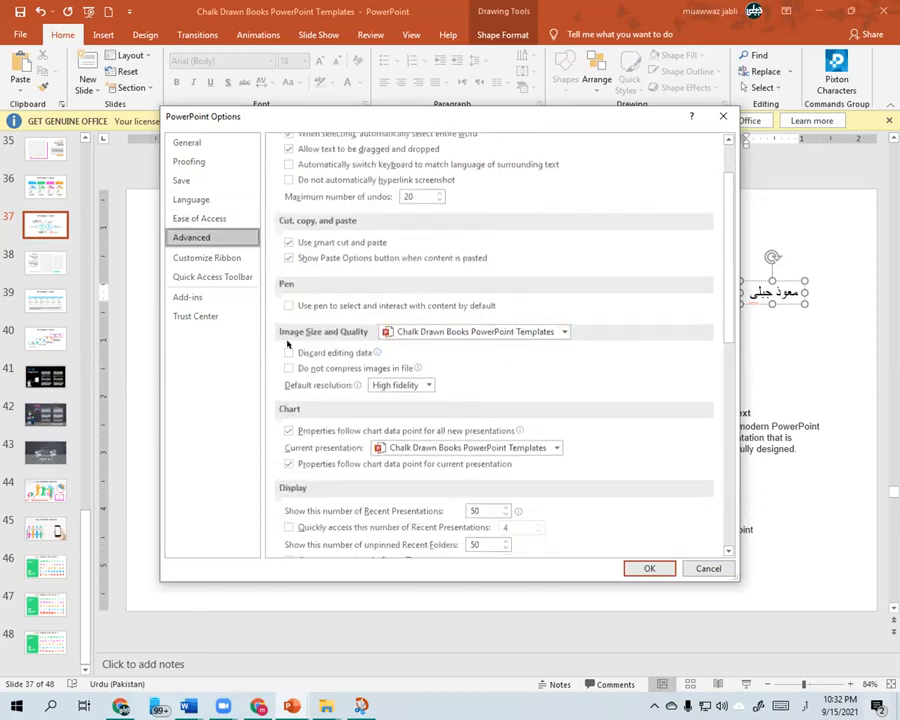
{"action": "left_click", "coordinate": [428, 385]}
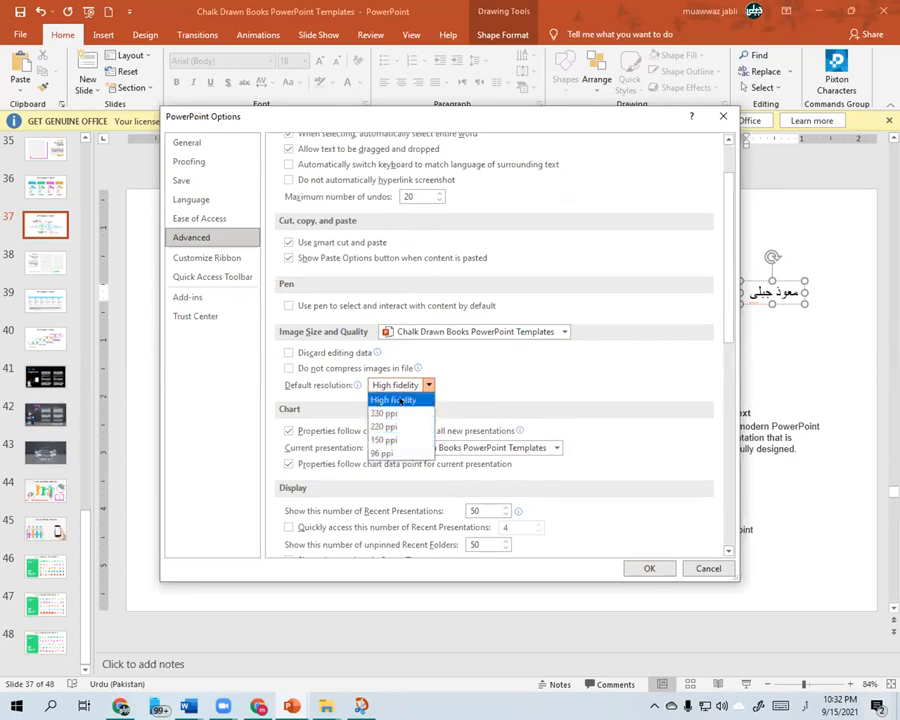
{"action": "left_click", "coordinate": [400, 400]}
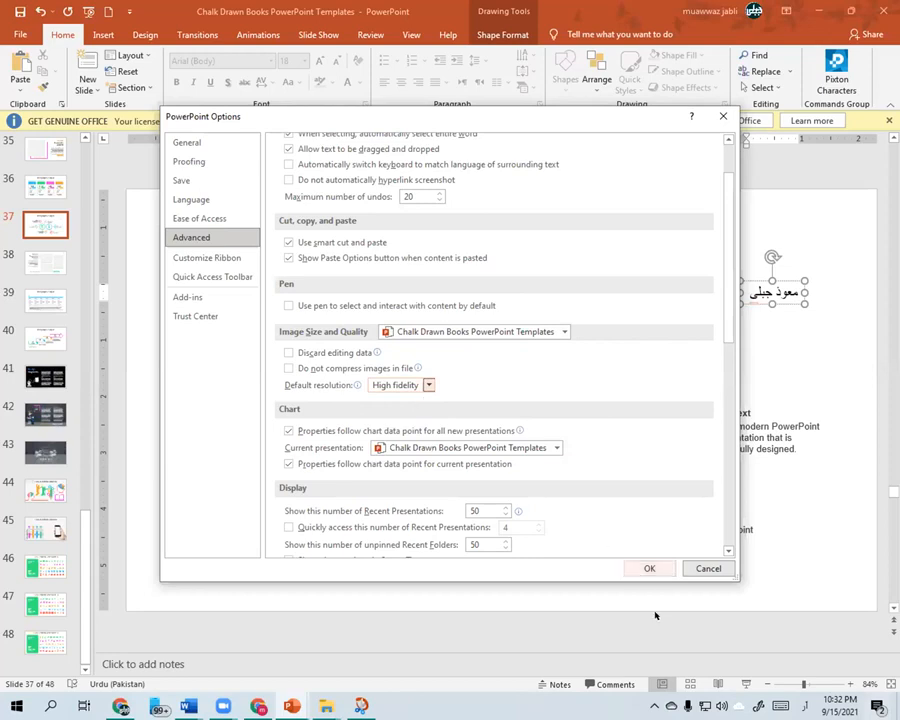
- Apply the changed program options and close the presentation without saving its changes
{"action": "left_click", "coordinate": [647, 567]}
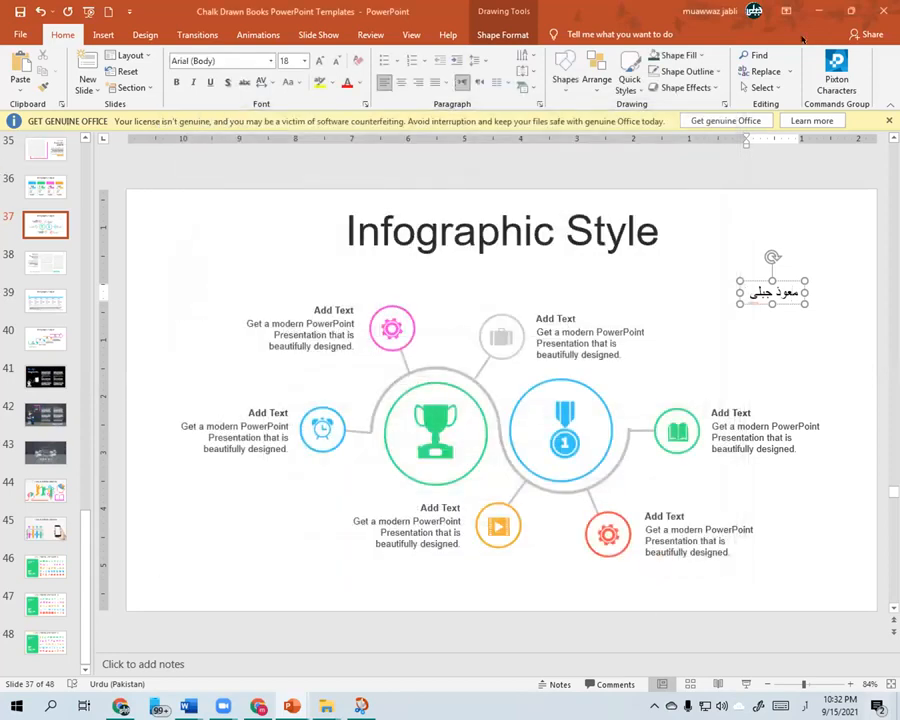
{"action": "key", "text": "alt+F4"}
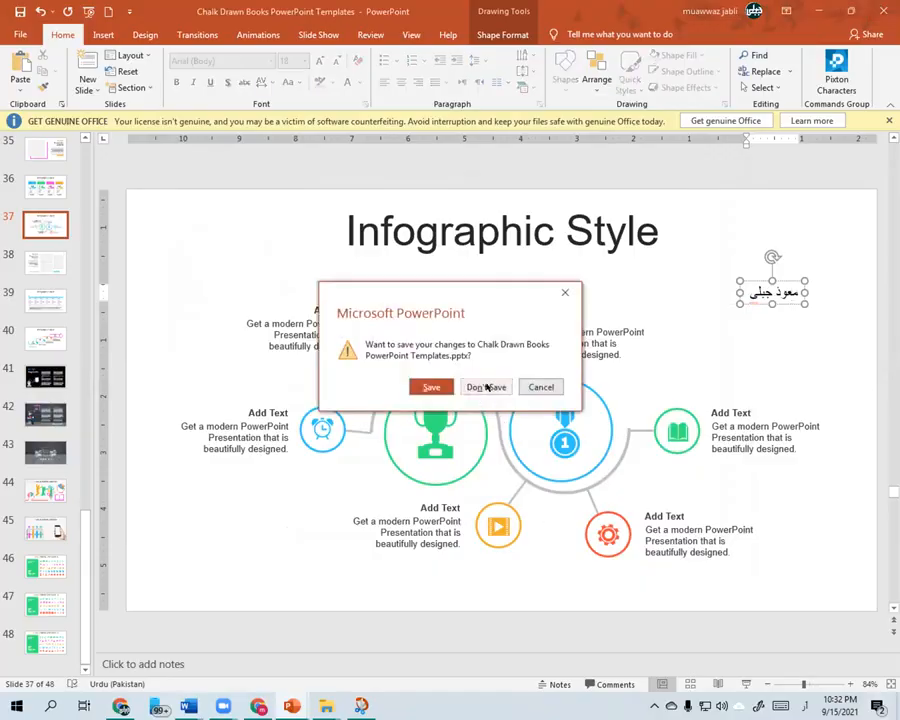
{"action": "left_click", "coordinate": [482, 387]}
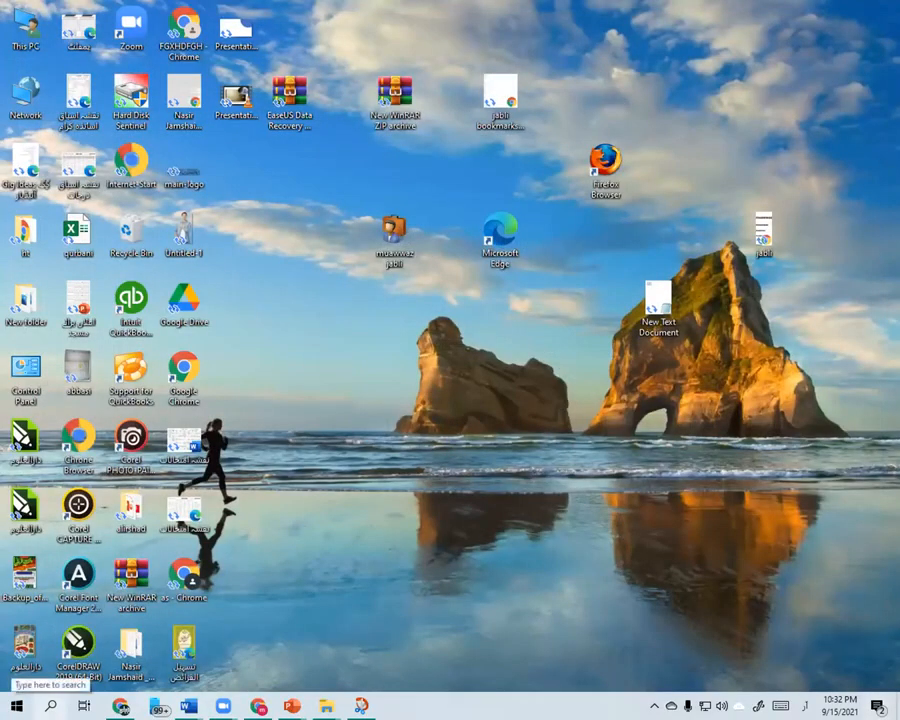
- Switch the keyboard language to English, search Windows for the Run app and open it
{"action": "left_click", "coordinate": [50, 706]}
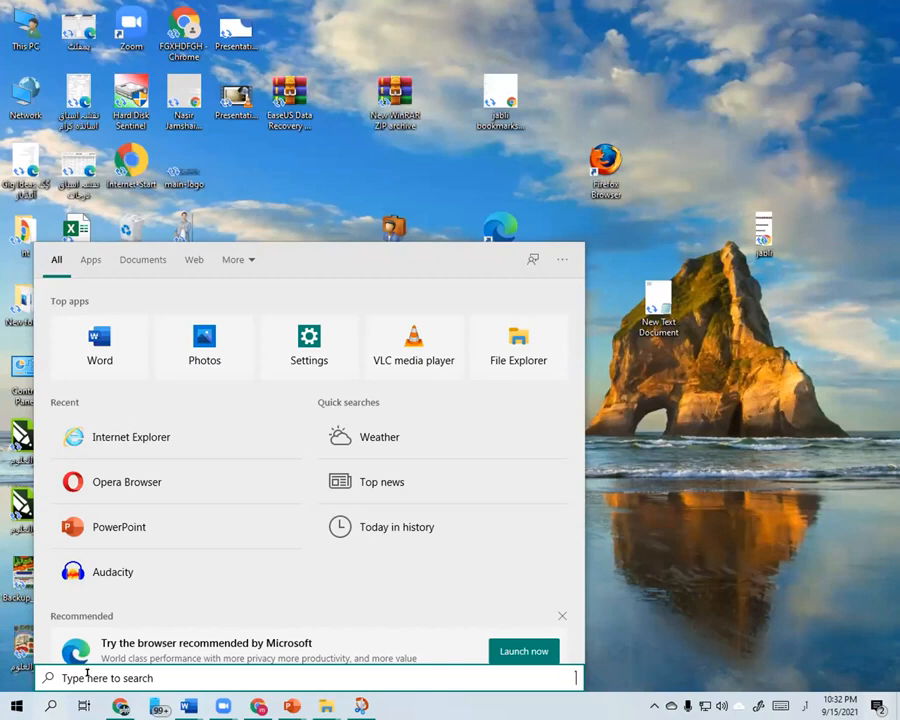
{"action": "type", "text": "رئ"}
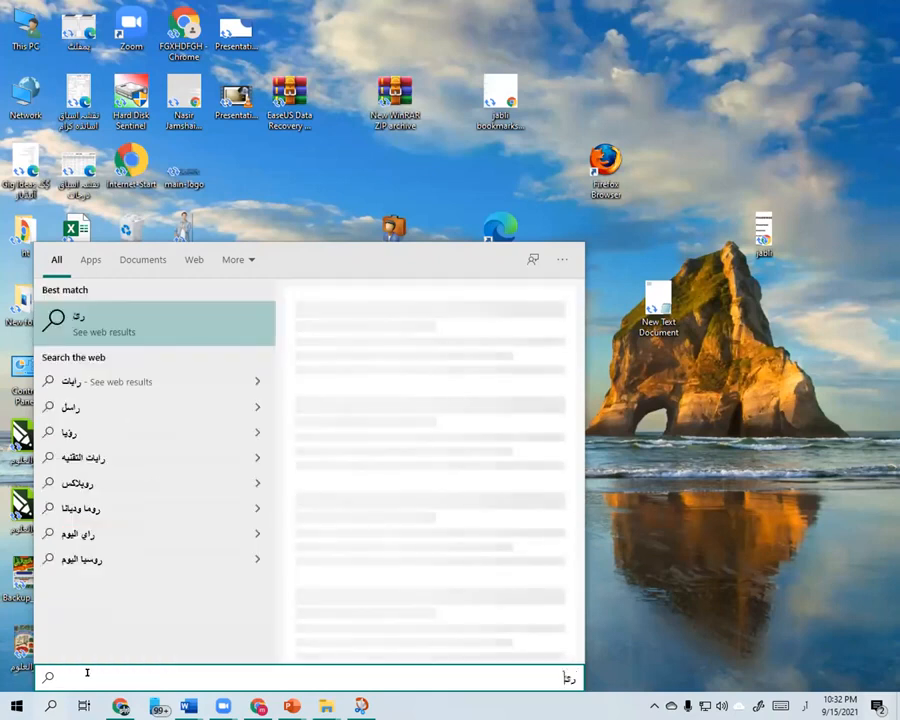
{"action": "key", "text": "BackSpace"}
{"action": "key", "text": "BackSpace"}
{"action": "key", "text": "alt+shift"}
{"action": "type", "text": "ru"}
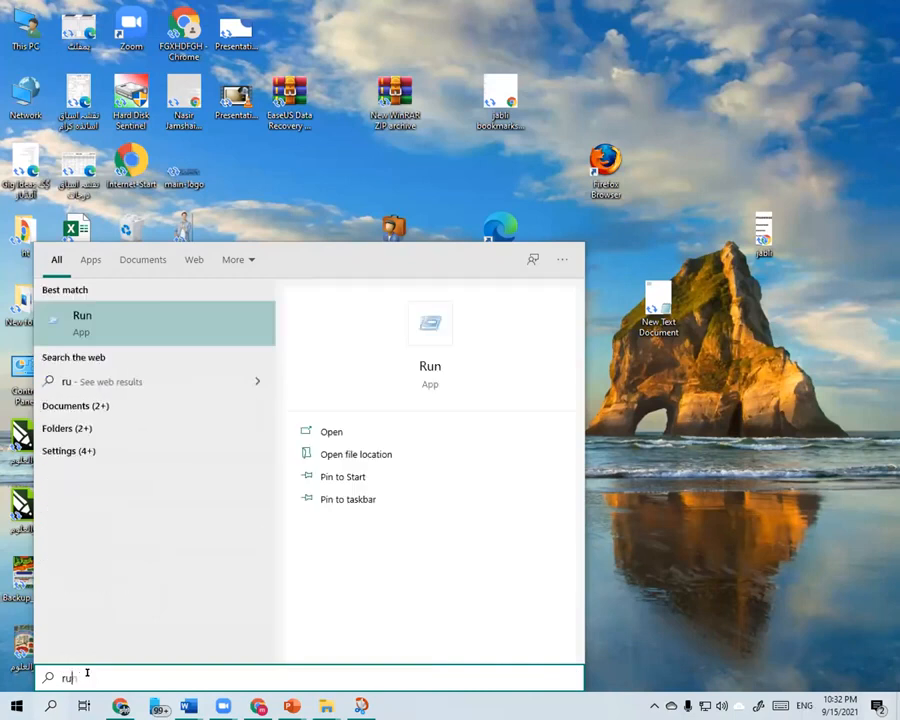
{"action": "left_click", "coordinate": [181, 340]}
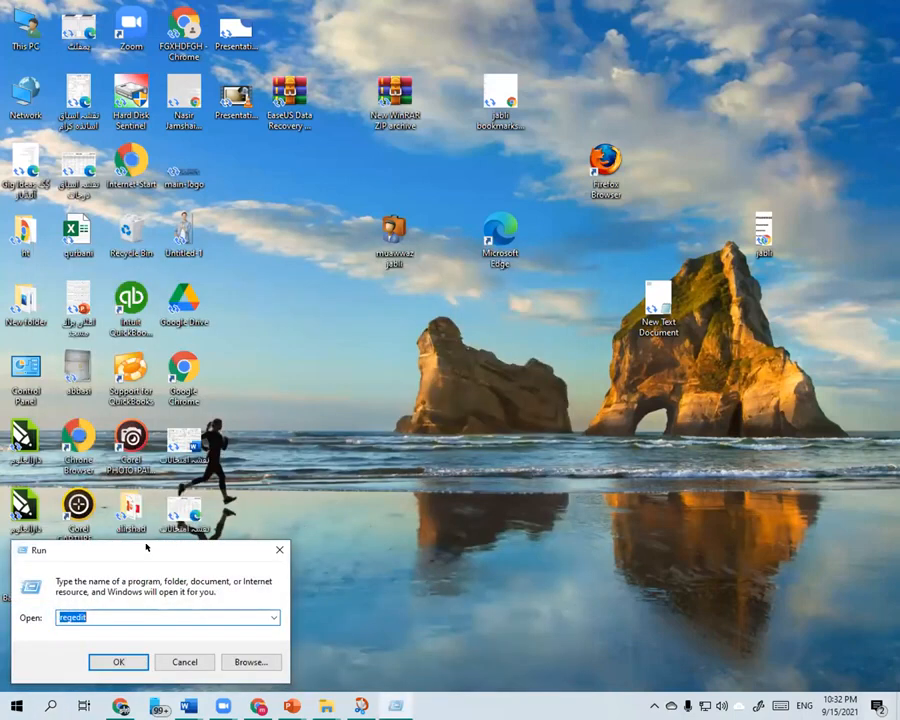
- Launch Registry Editor by running regedit and position its window so it fits fully on the desktop
{"action": "left_click_drag", "start_coordinate": [146, 547], "coordinate": [329, 188]}
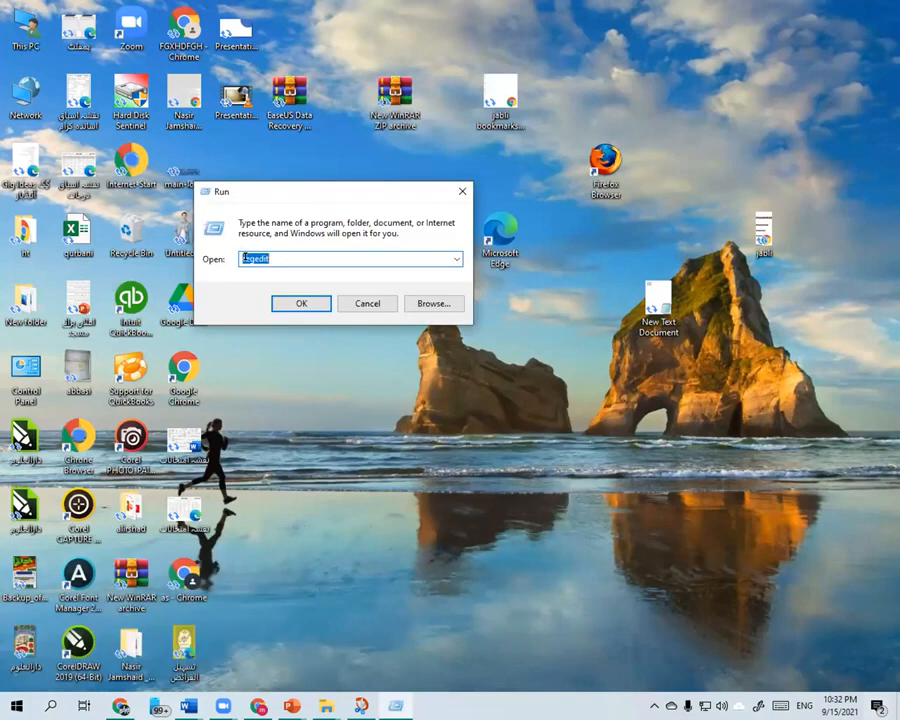
{"action": "key", "text": "Right"}
{"action": "left_click", "coordinate": [299, 302]}
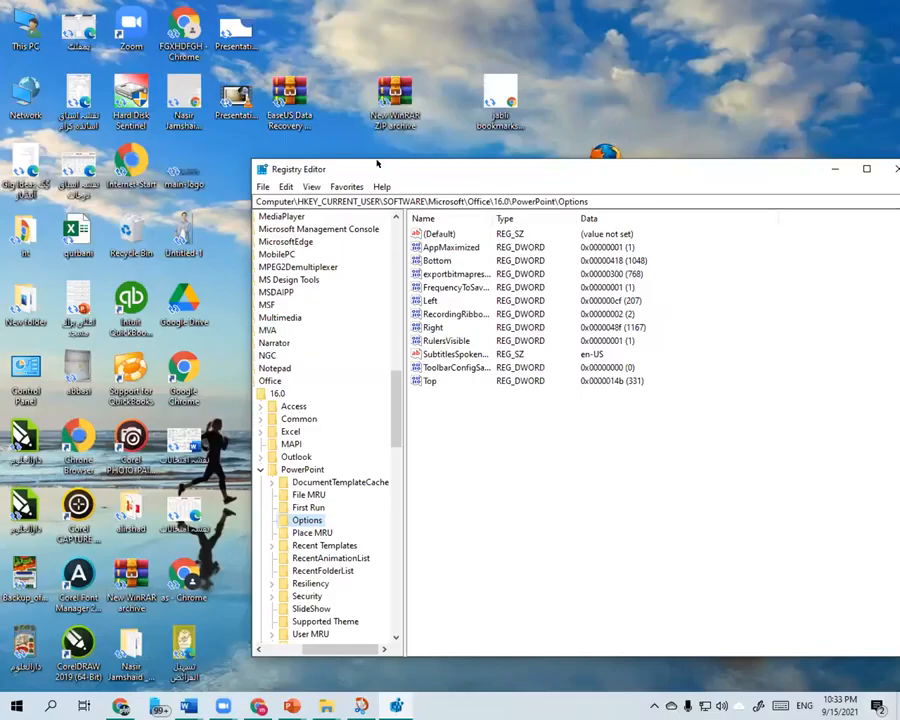
{"action": "left_click_drag", "start_coordinate": [300, 169], "coordinate": [259, 3]}
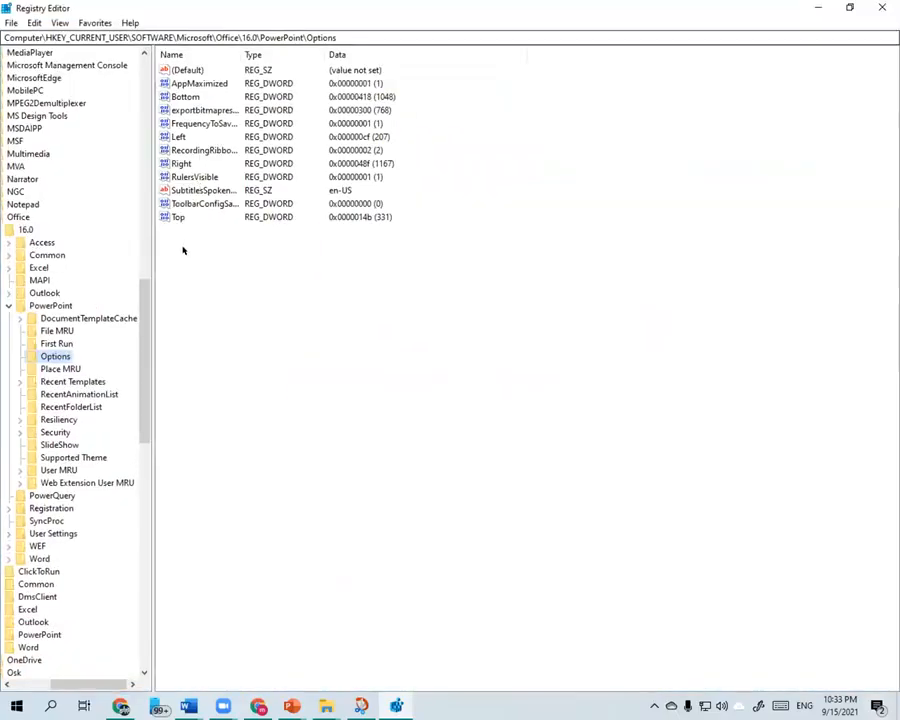
{"action": "double_click", "coordinate": [366, 9]}
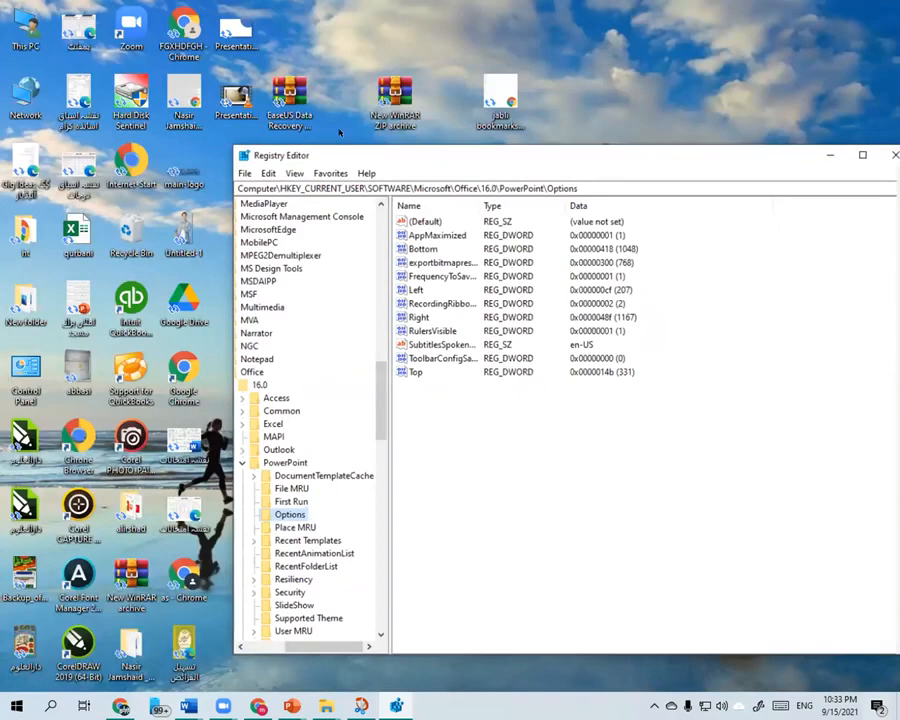
{"action": "left_click_drag", "start_coordinate": [332, 162], "coordinate": [319, 53]}
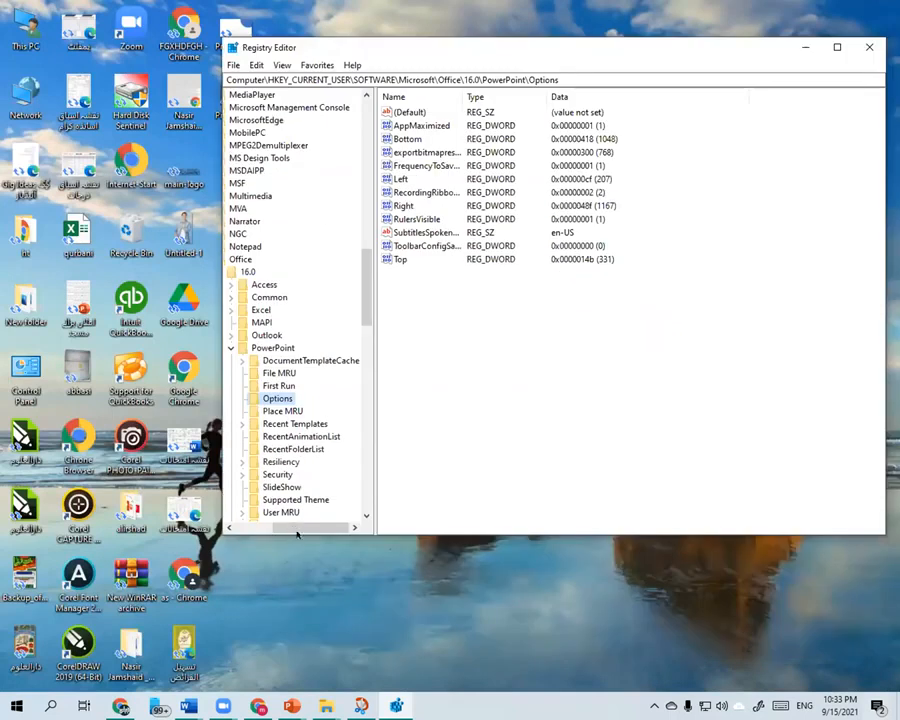
- Locate the 16.0 key under HKEY_CURRENT_USER\SOFTWARE\Microsoft\Office in the registry tree and expand its subkeys
{"action": "left_click", "coordinate": [241, 527]}
{"action": "scroll", "coordinate": [258, 148], "scroll_direction": "up", "scroll_amount": 20}
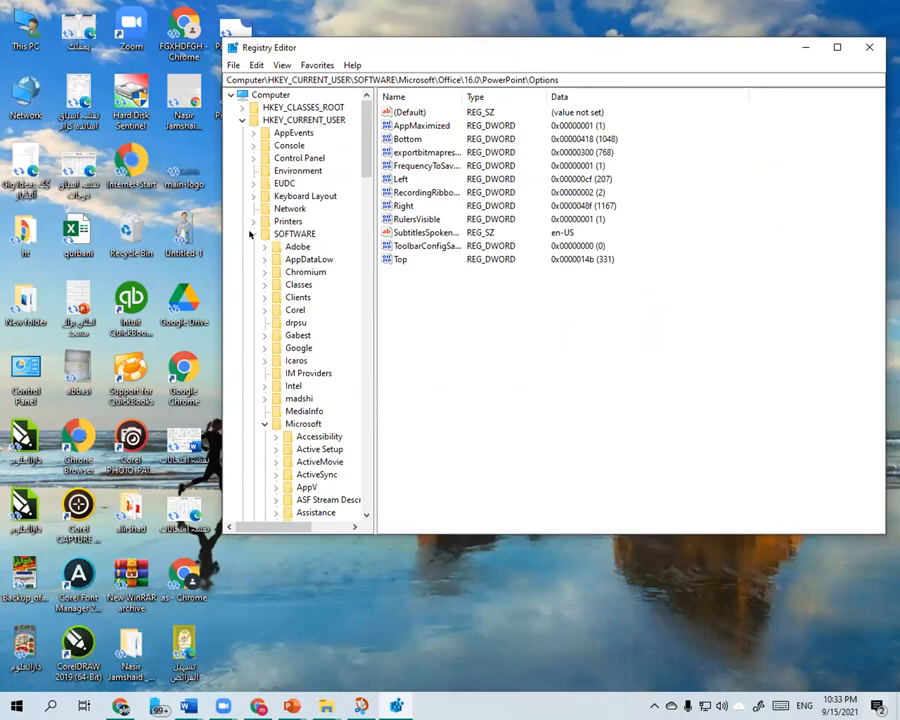
{"action": "scroll", "coordinate": [306, 238], "scroll_direction": "down", "scroll_amount": 4}
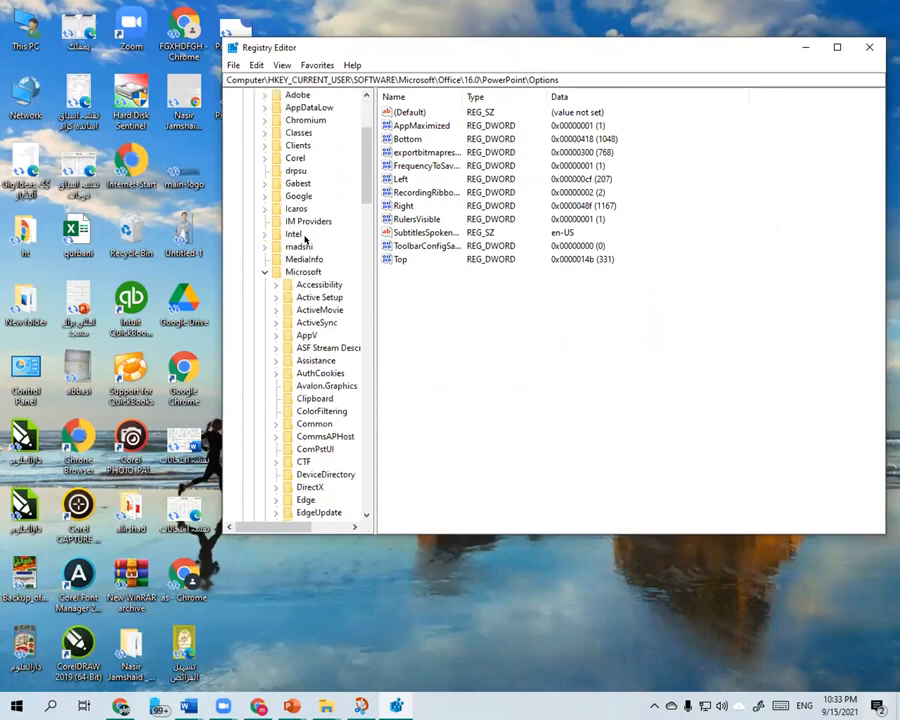
{"action": "scroll", "coordinate": [285, 268], "scroll_direction": "down", "scroll_amount": 13}
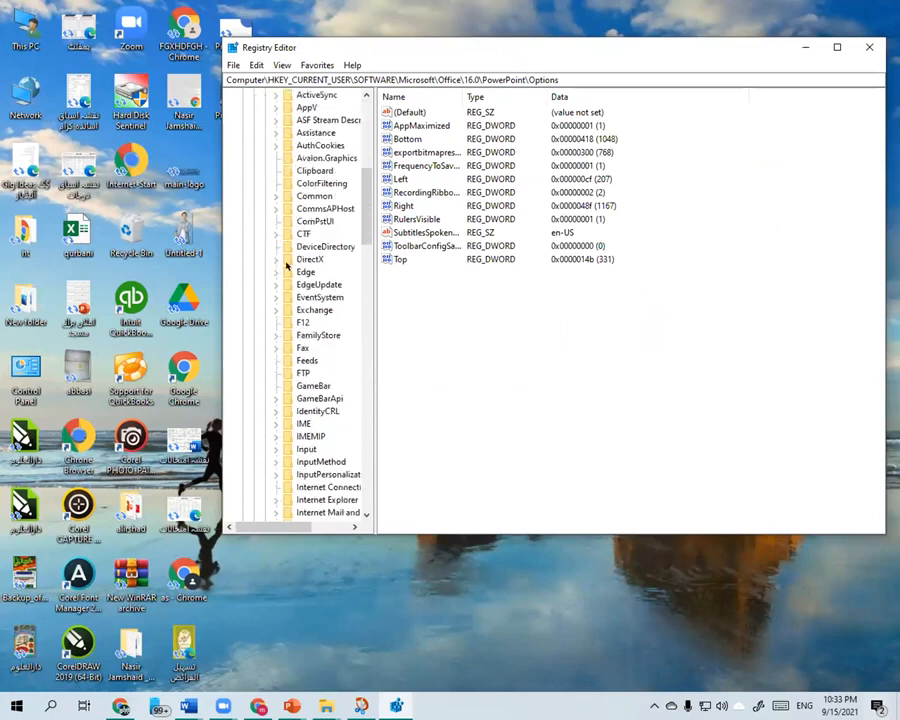
{"action": "scroll", "coordinate": [287, 265], "scroll_direction": "down", "scroll_amount": 8}
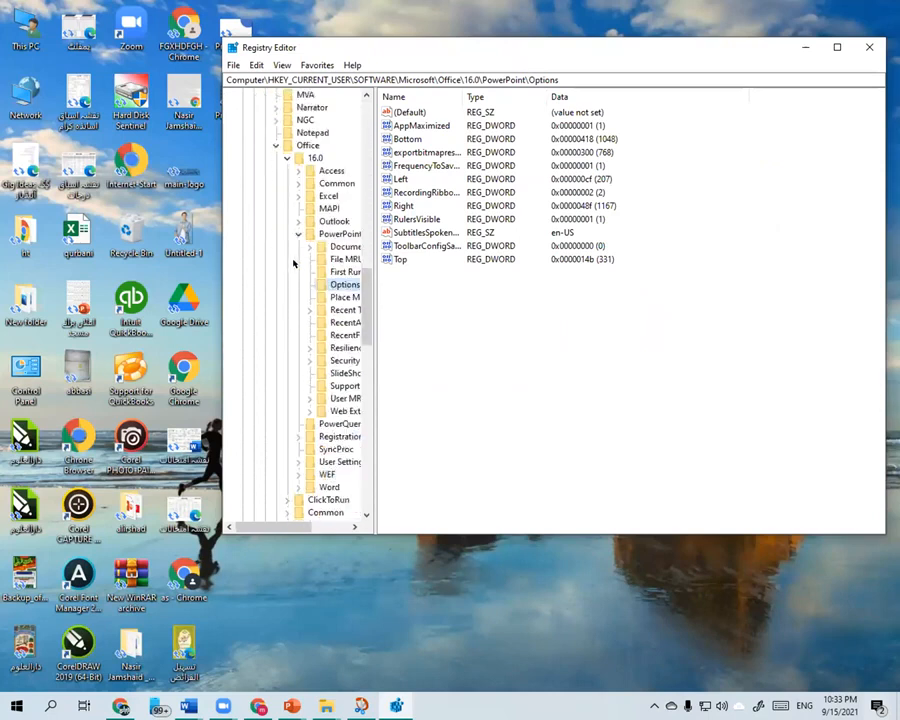
{"action": "left_click_drag", "start_coordinate": [293, 529], "coordinate": [311, 529]}
{"action": "left_click", "coordinate": [254, 158]}
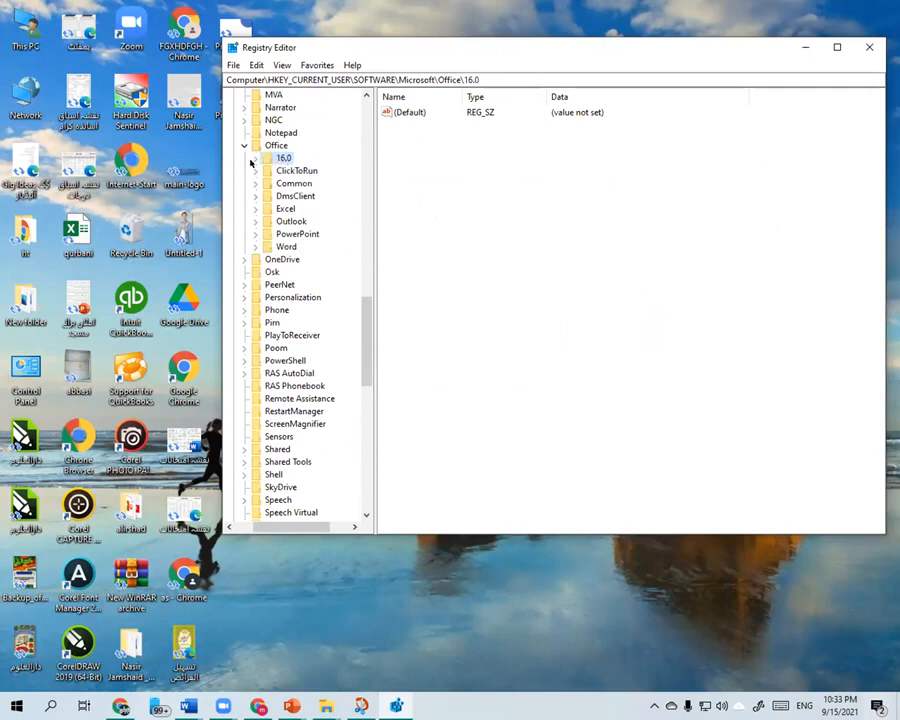
{"action": "left_click", "coordinate": [252, 162]}
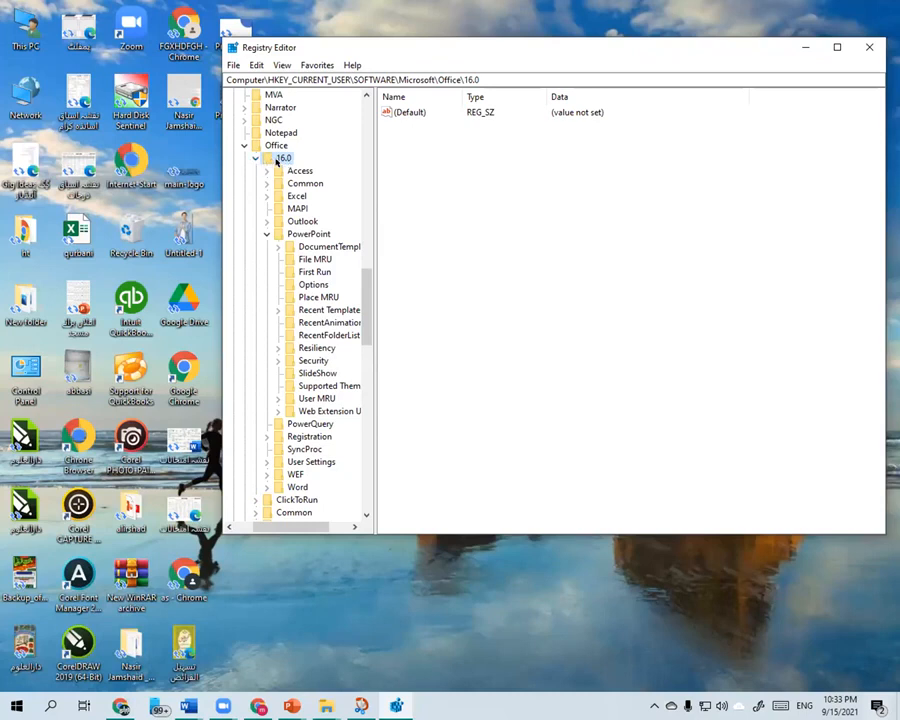
{"action": "left_click", "coordinate": [255, 158]}
{"action": "left_click", "coordinate": [255, 158]}
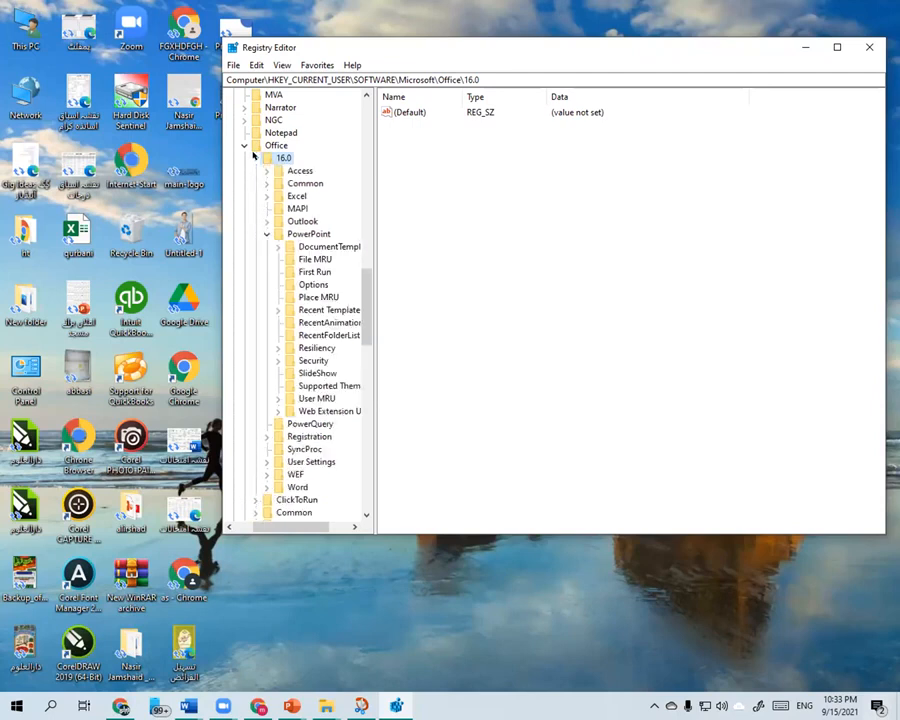
- Open the Options key inside the PowerPoint key of Office 16.0
{"action": "left_click", "coordinate": [287, 236]}
{"action": "scroll", "coordinate": [286, 240], "scroll_direction": "down", "scroll_amount": 2}
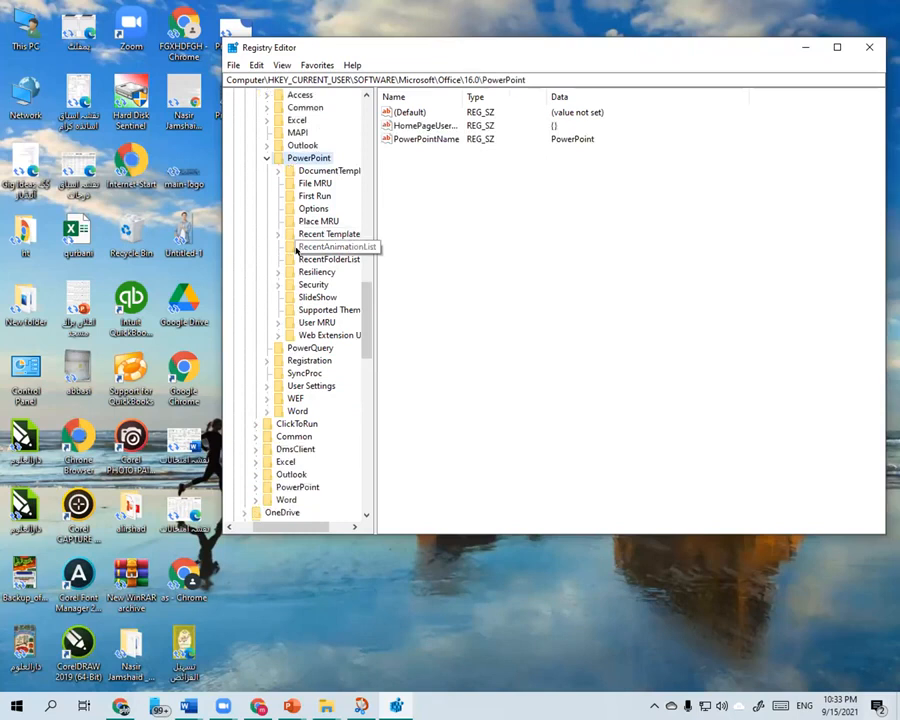
{"action": "left_click", "coordinate": [306, 208]}
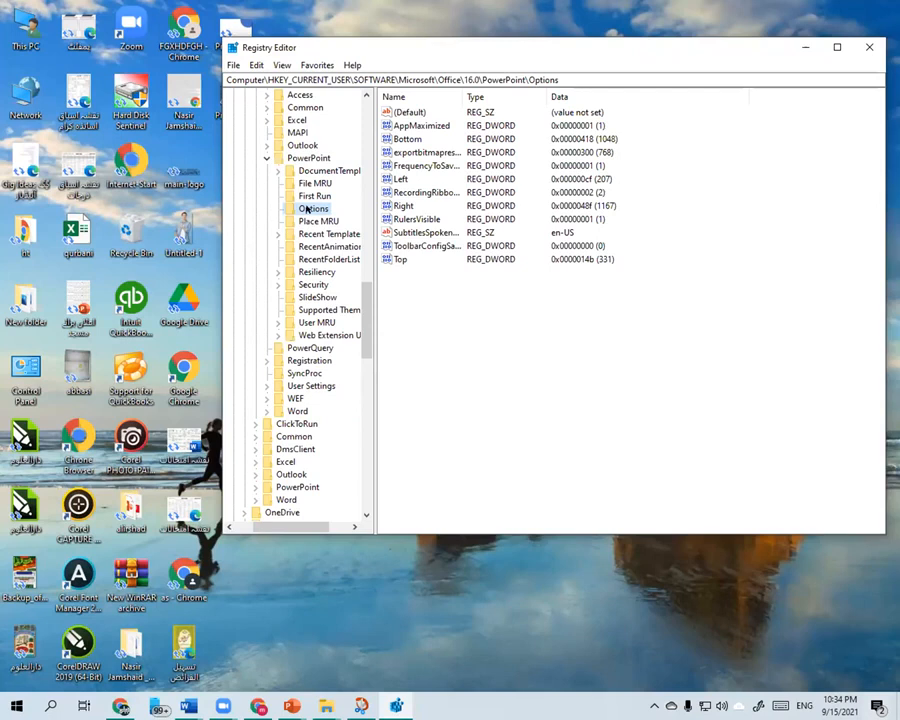
- Add a new DWORD (32-bit) value to the PowerPoint Options key, keeping its default name
{"action": "left_click", "coordinate": [454, 296]}
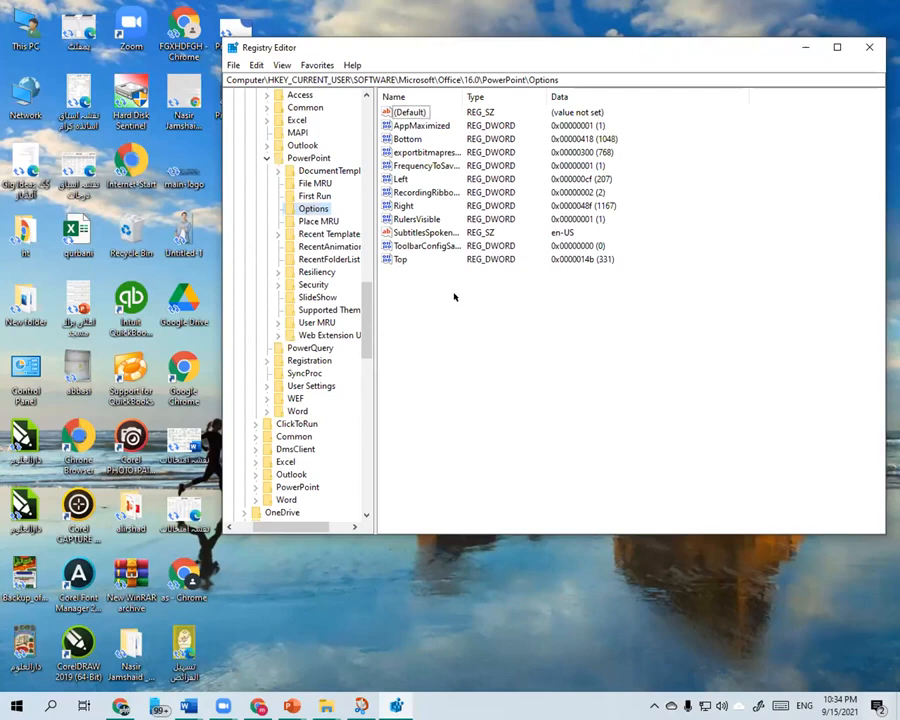
{"action": "right_click", "coordinate": [565, 314]}
{"action": "mouse_move", "coordinate": [596, 323]}
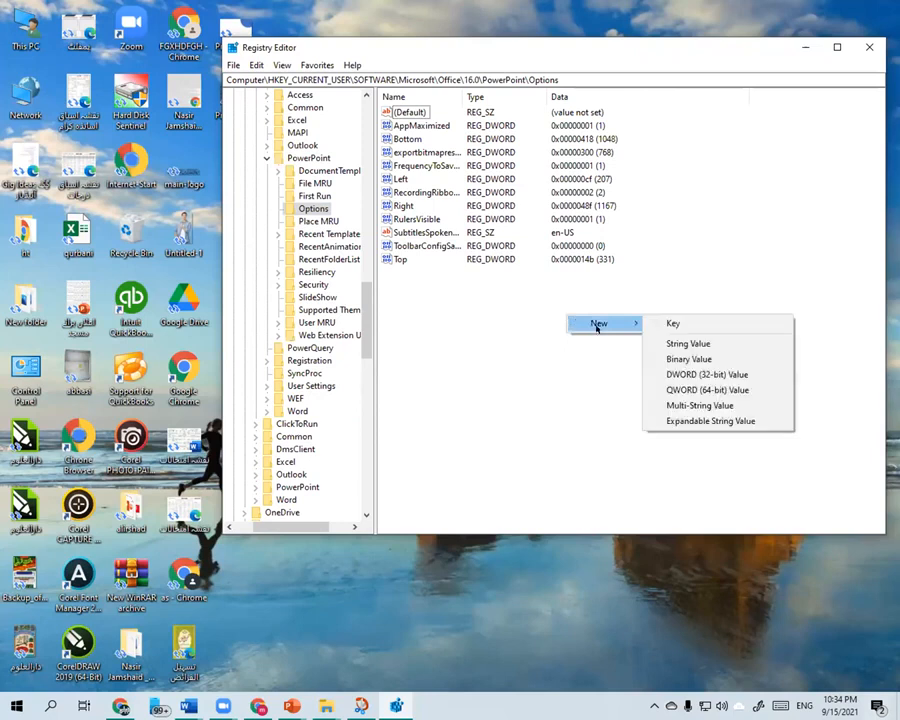
{"action": "left_click", "coordinate": [711, 375]}
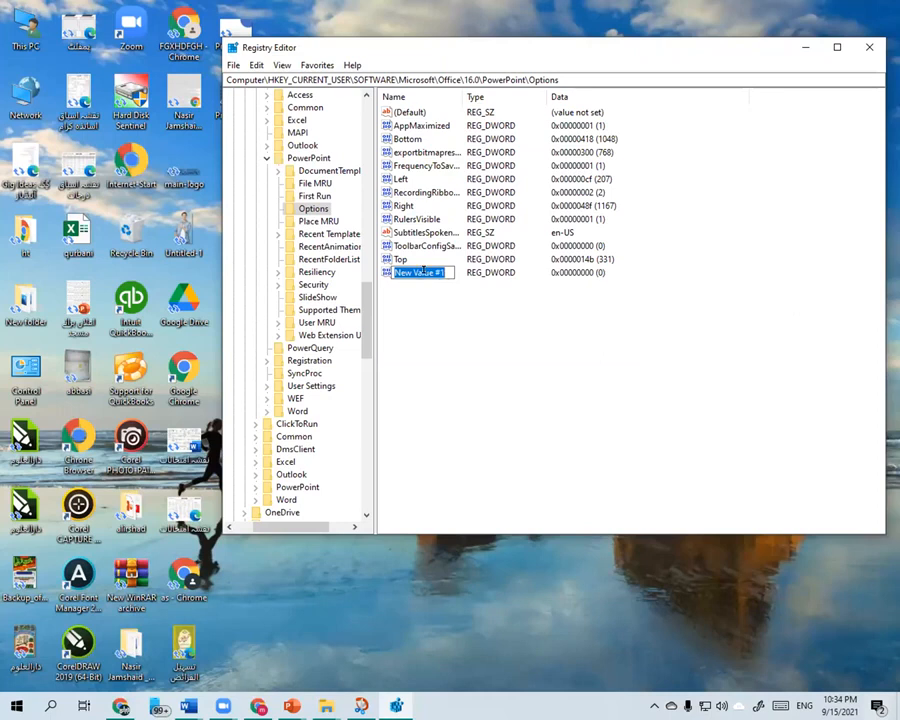
{"action": "left_click", "coordinate": [428, 150]}
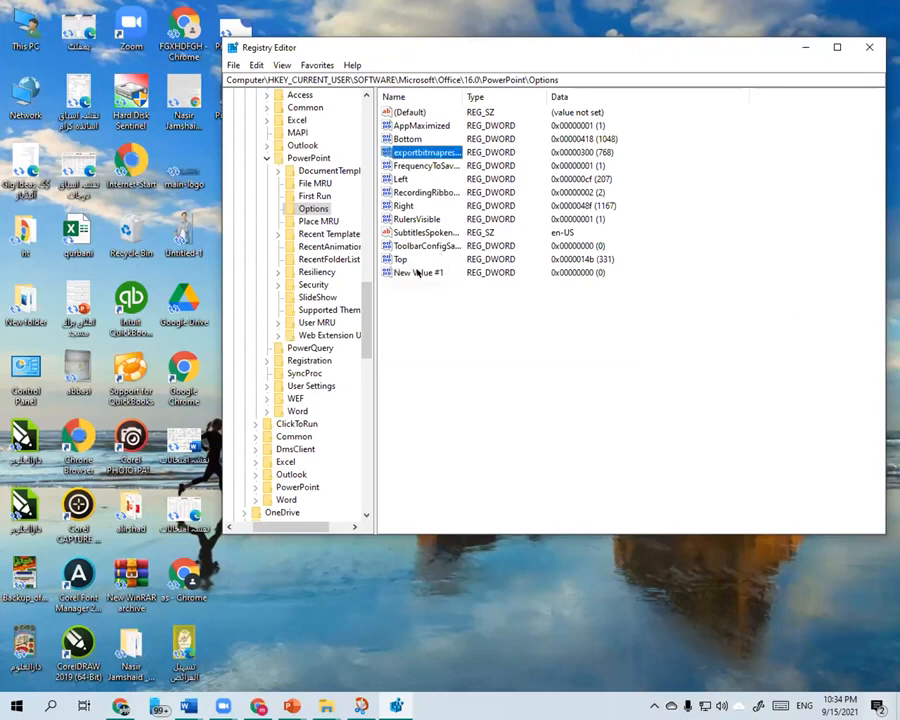
- Delete the newly added DWORD value from the PowerPoint Options key
{"action": "right_click", "coordinate": [416, 270]}
{"action": "left_click", "coordinate": [452, 313]}
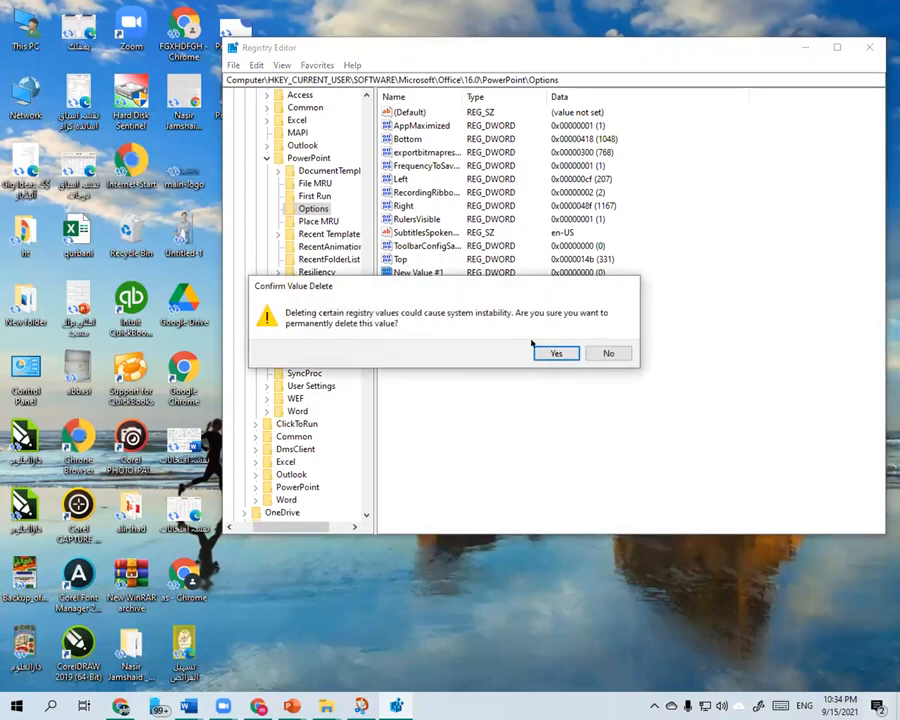
{"action": "left_click", "coordinate": [550, 353]}
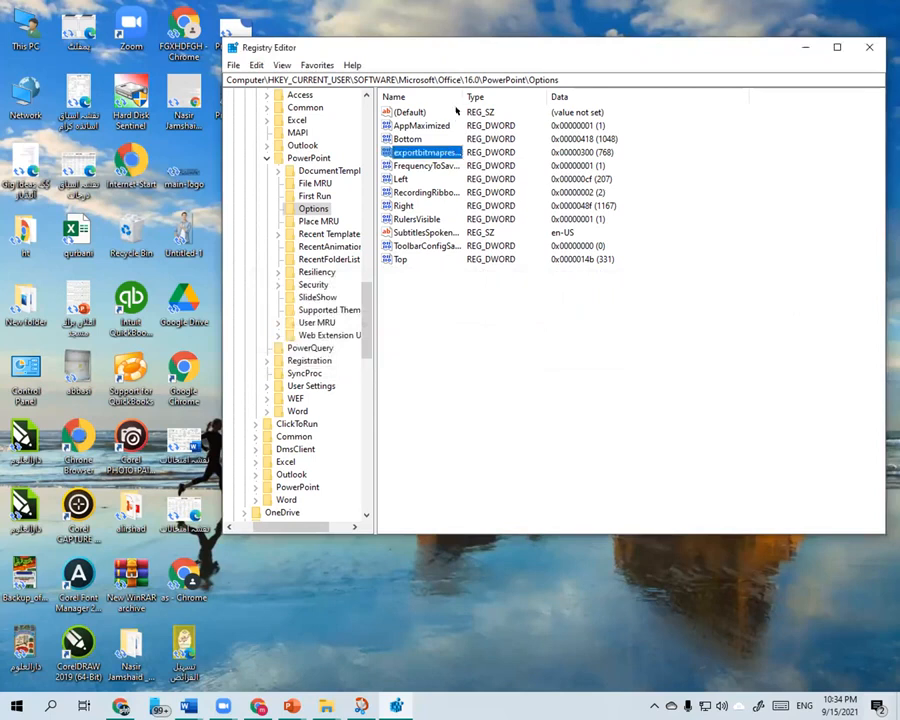
- Widen the value name column and open exportbitmapresolution for editing with the base set to Decimal
{"action": "left_click_drag", "start_coordinate": [463, 96], "coordinate": [552, 98]}
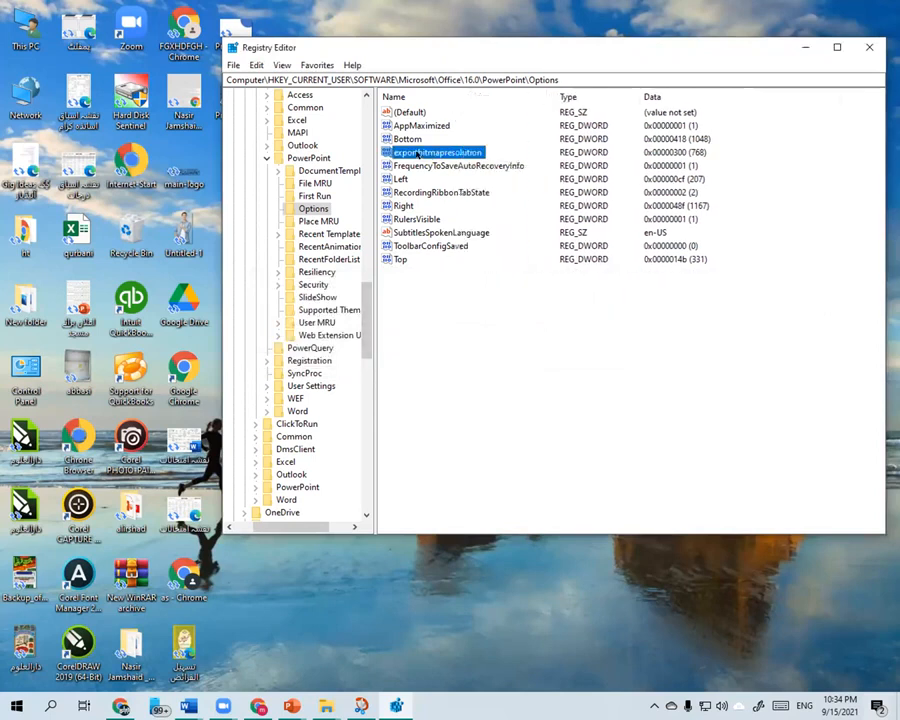
{"action": "right_click", "coordinate": [475, 155]}
{"action": "left_click", "coordinate": [478, 161]}
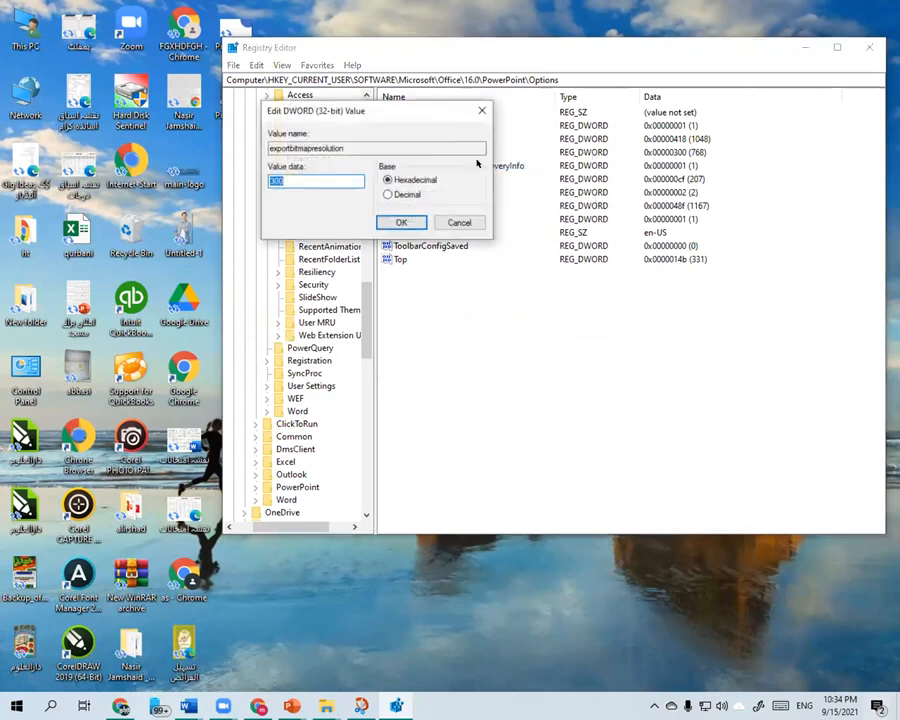
{"action": "type", "text": "300"}
{"action": "left_click", "coordinate": [388, 195]}
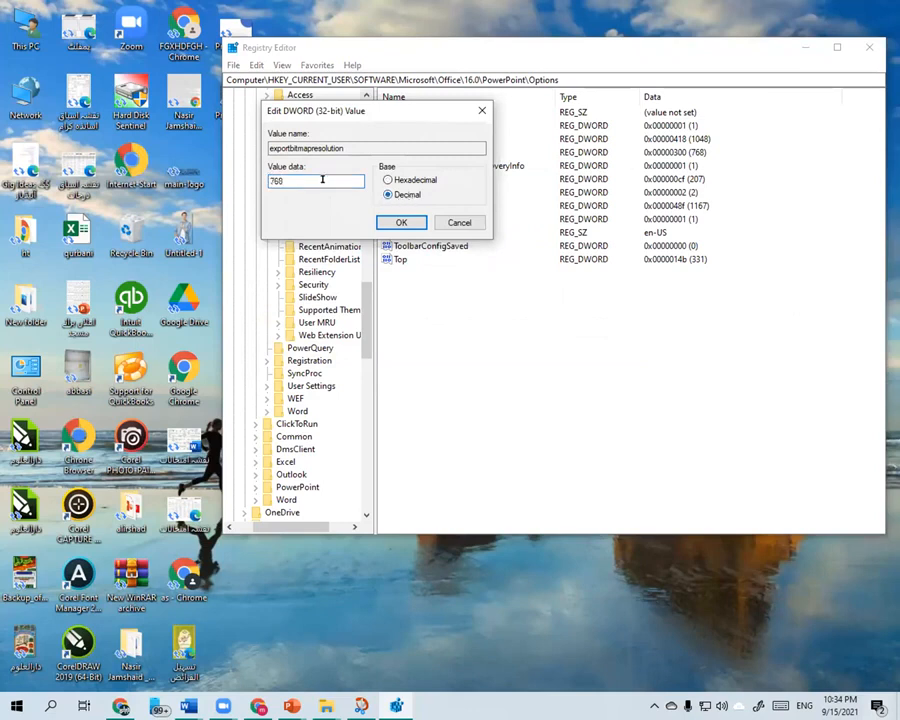
- Enter 1920 as the value data of exportbitmapresolution
{"action": "double_click", "coordinate": [291, 177]}
{"action": "type", "text": "1920"}
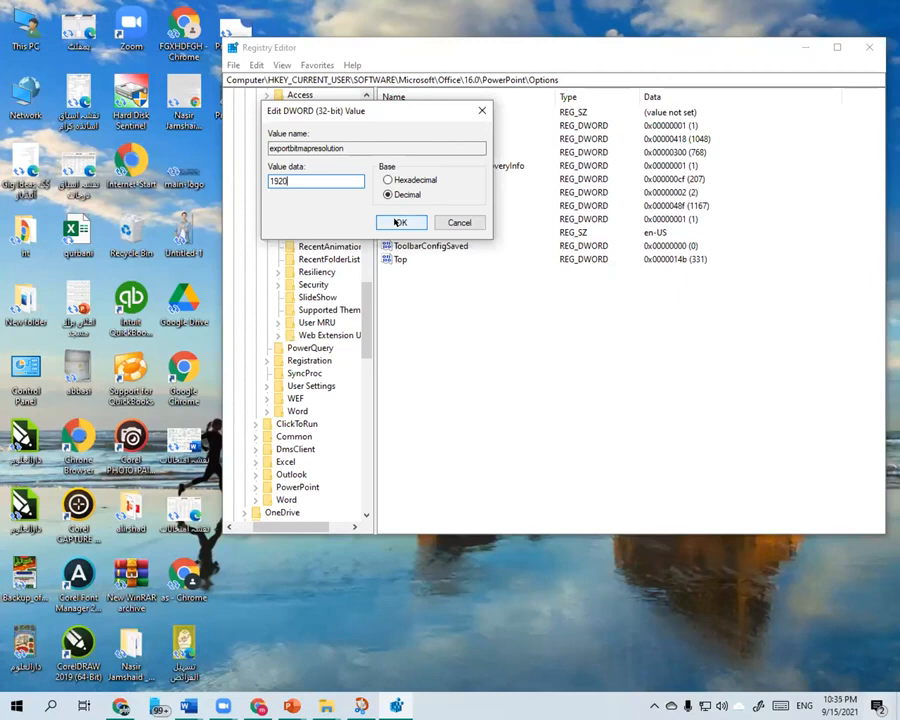
- Set the exportbitmapresolution value data to 300 in decimal and close Registry Editor
{"action": "double_click", "coordinate": [336, 177]}
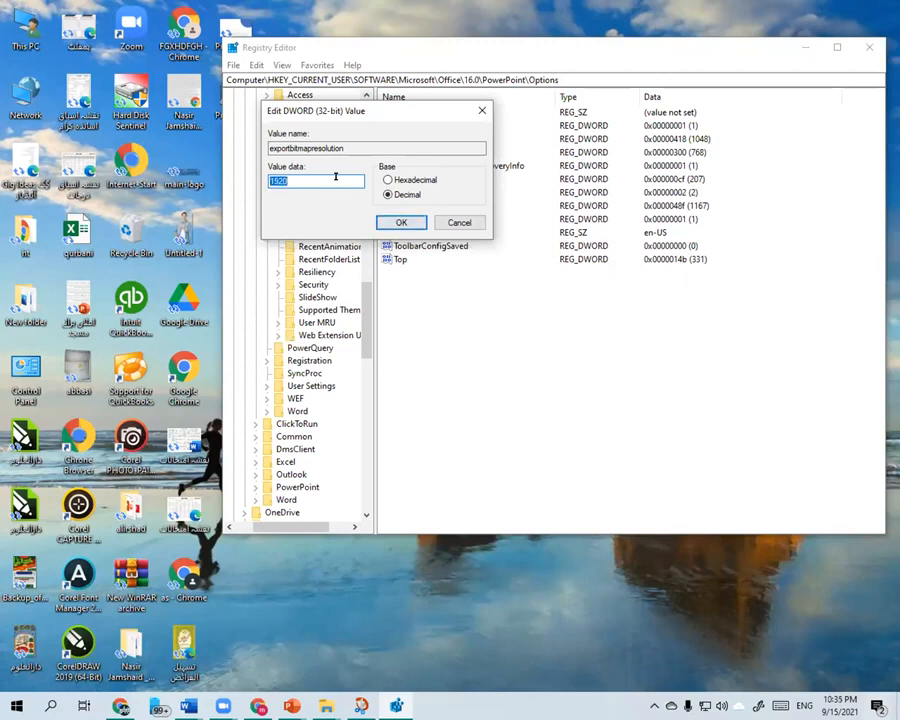
{"action": "type", "text": "300"}
{"action": "left_click", "coordinate": [398, 222]}
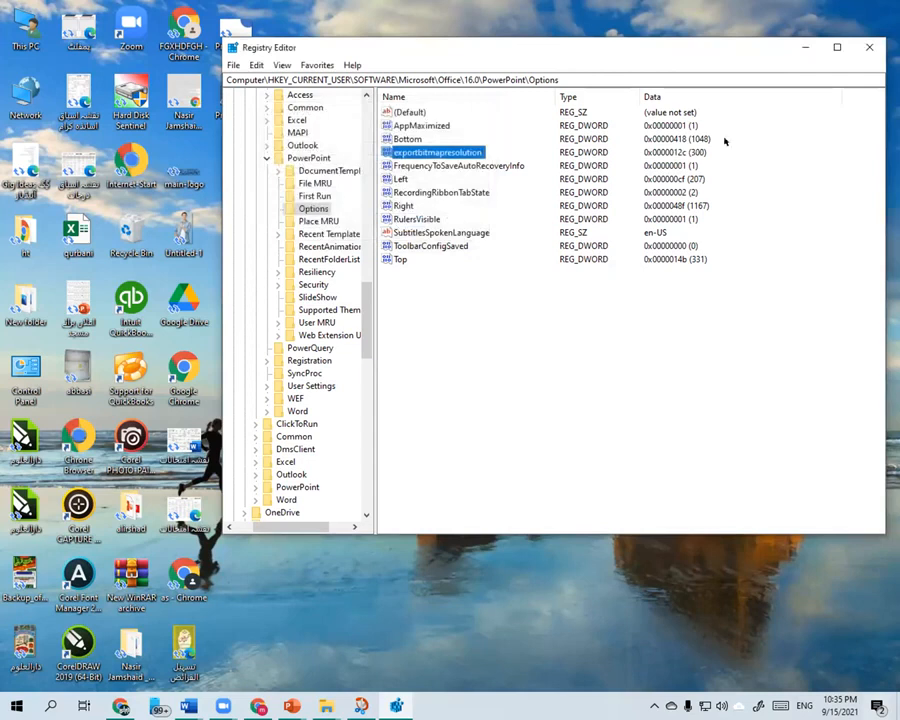
{"action": "left_click", "coordinate": [869, 47]}
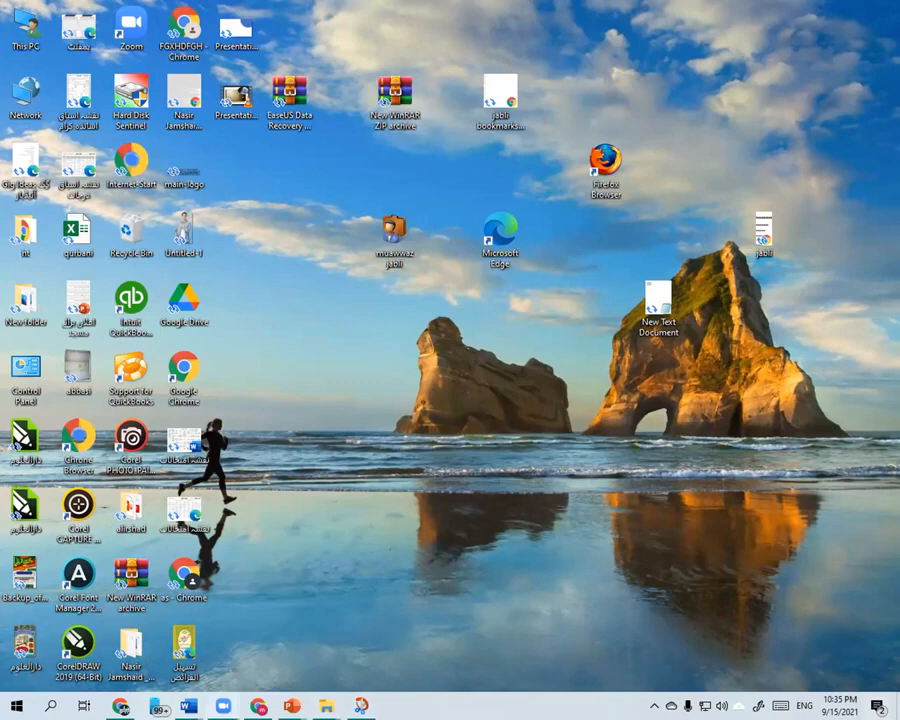
- Switch to the open Snip & Sketch window and close it
{"action": "mouse_move", "coordinate": [361, 706]}
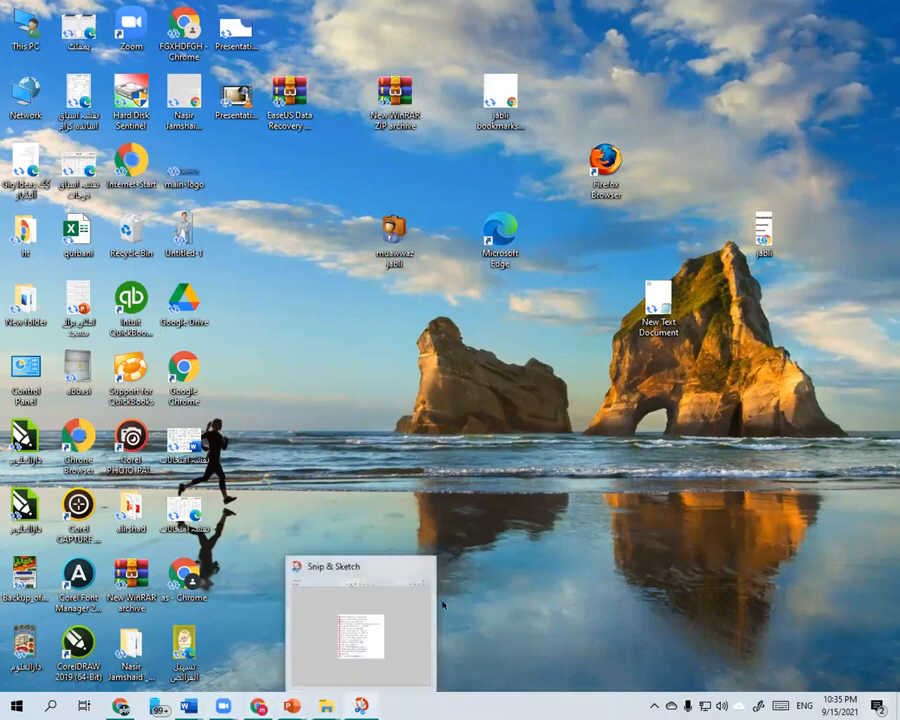
{"action": "left_click", "coordinate": [365, 606]}
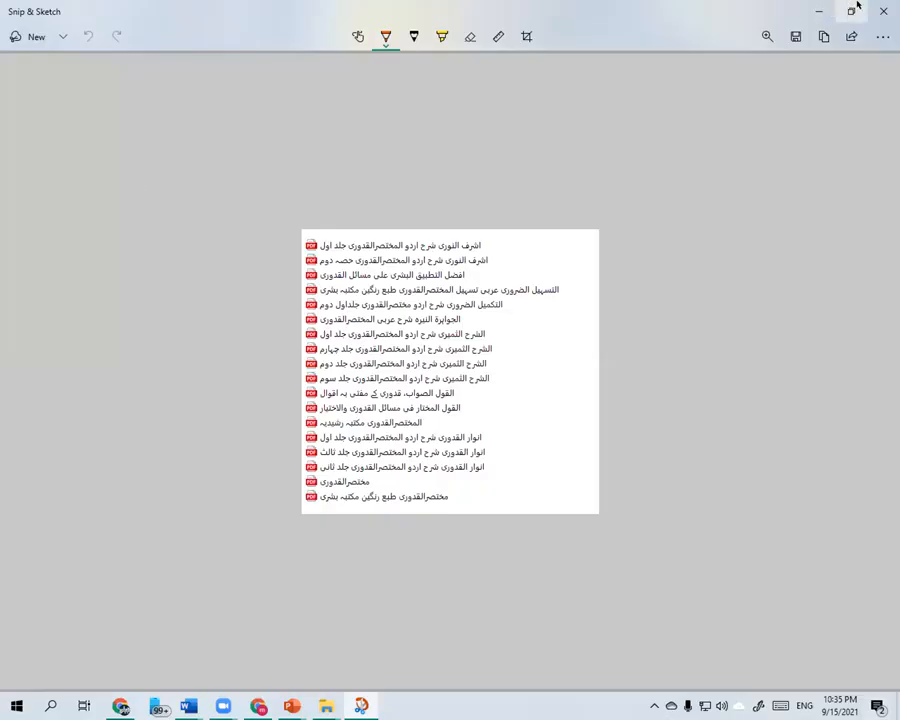
{"action": "left_click", "coordinate": [882, 10]}
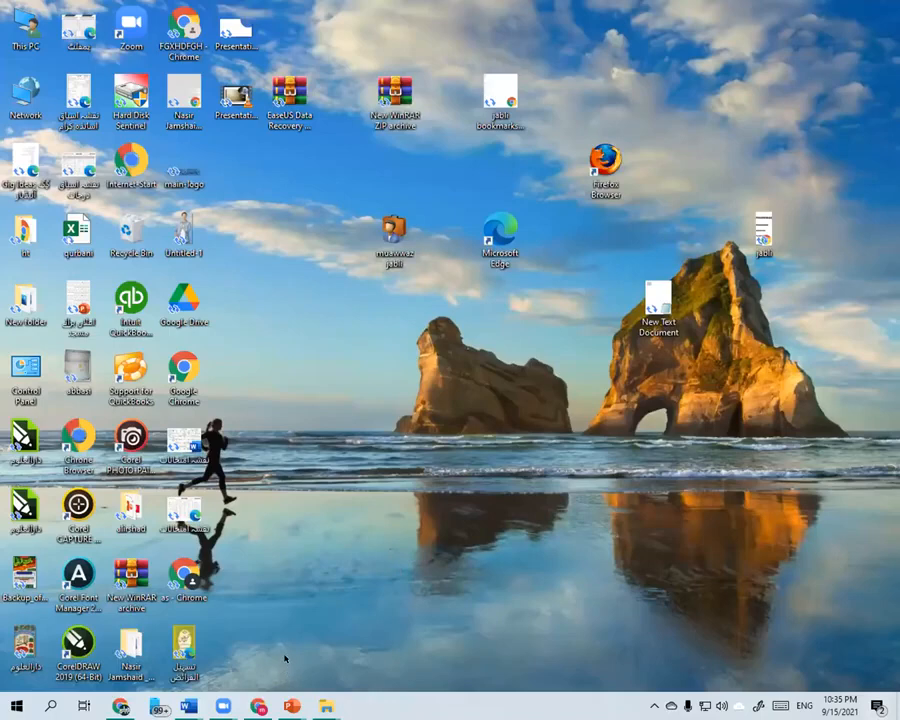